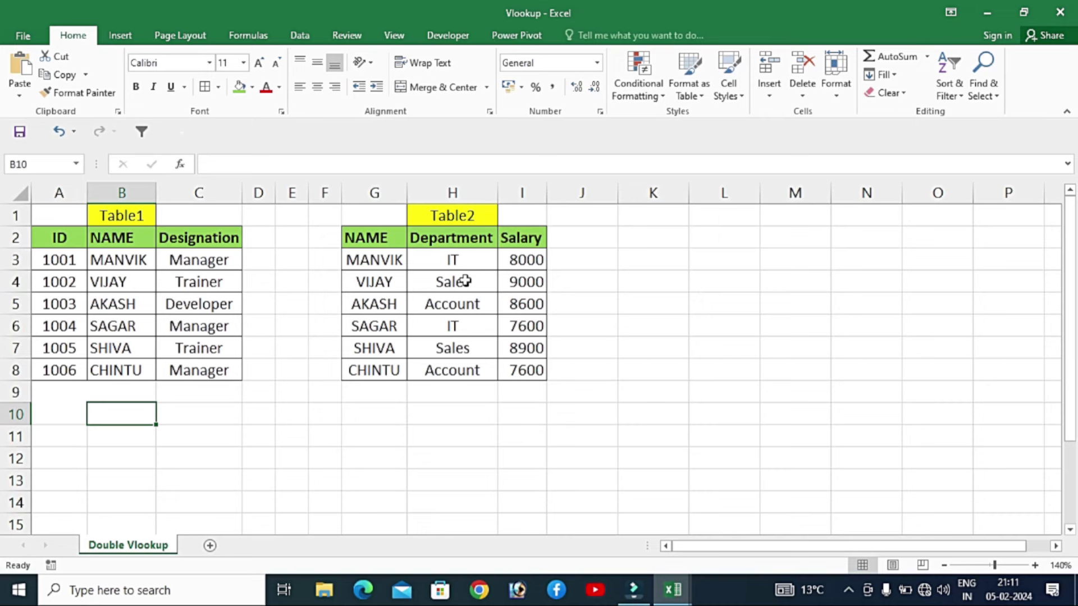
- Copy the ID header from A2 into B11
left_click(118, 453)
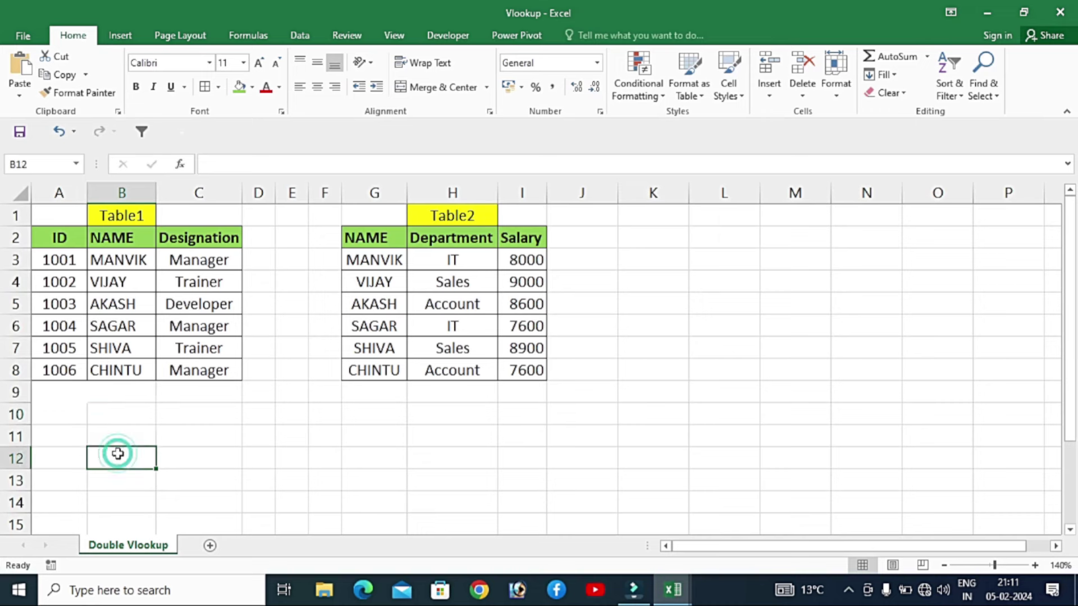
key("Up")
key("Up")
key("Up")
key("Up")
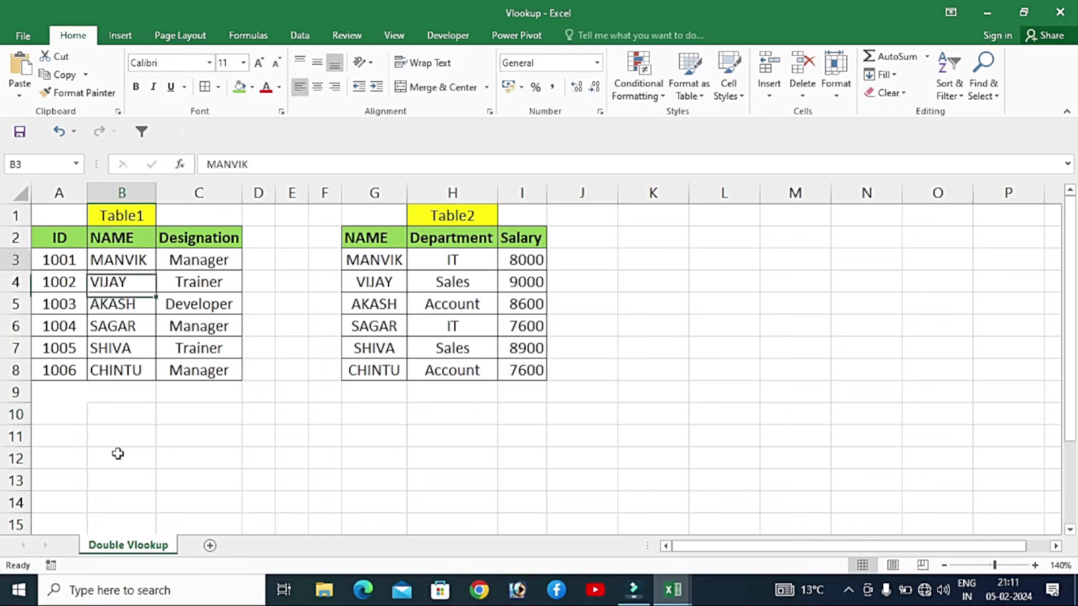
key("Up")
key("Left")
key("ctrl+c")
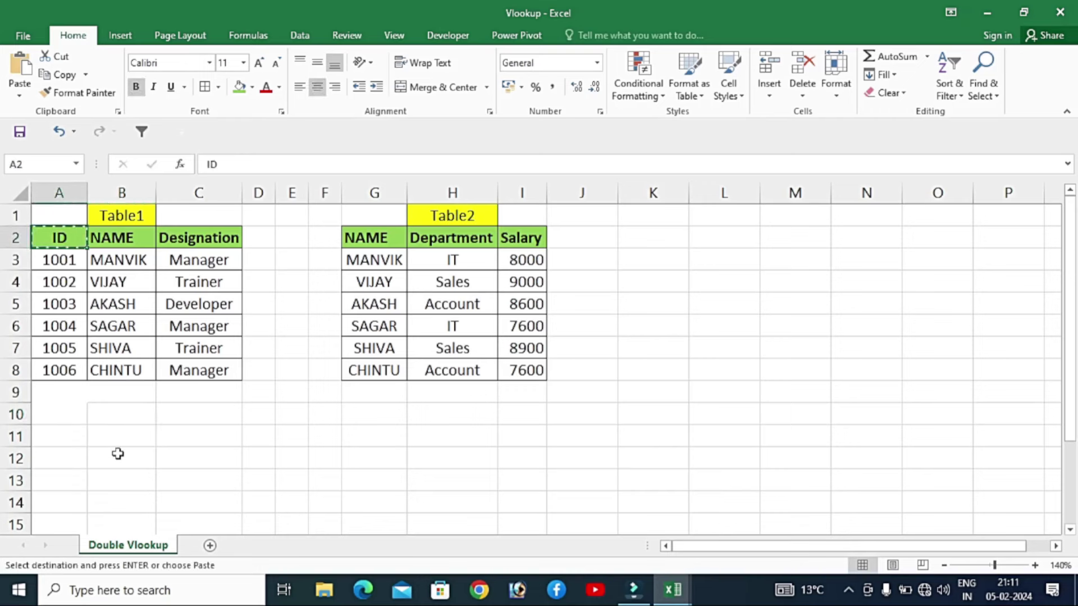
key("Down")
key("Down")
key("Down")
key("Down")
key("Down")
key("Down")
key("Down")
key("Down")
key("Right")
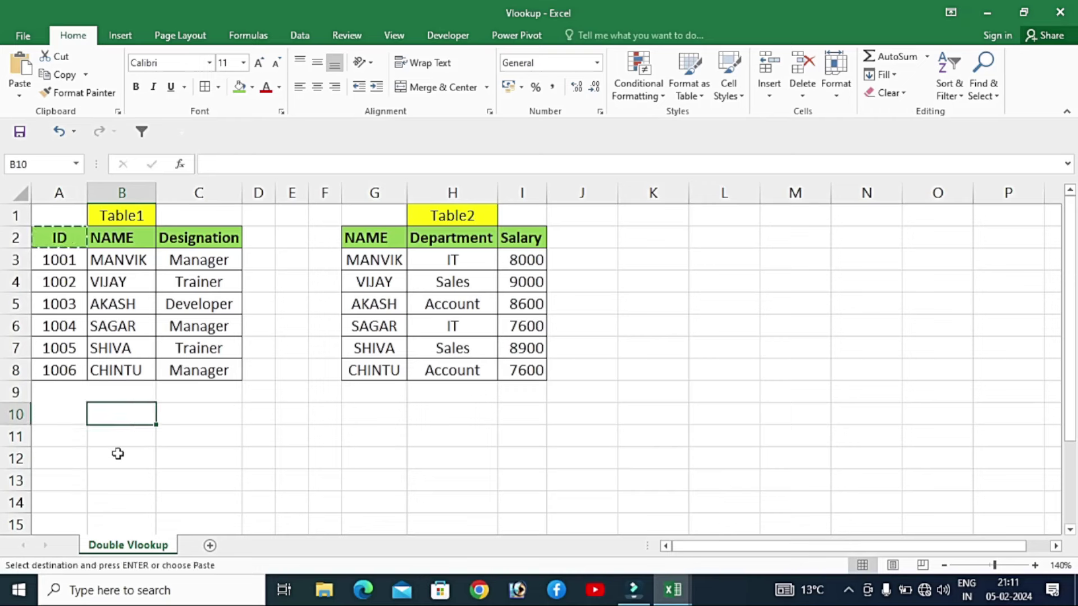
key("Right")
key("Down")
key("Left")
key("ctrl+v")
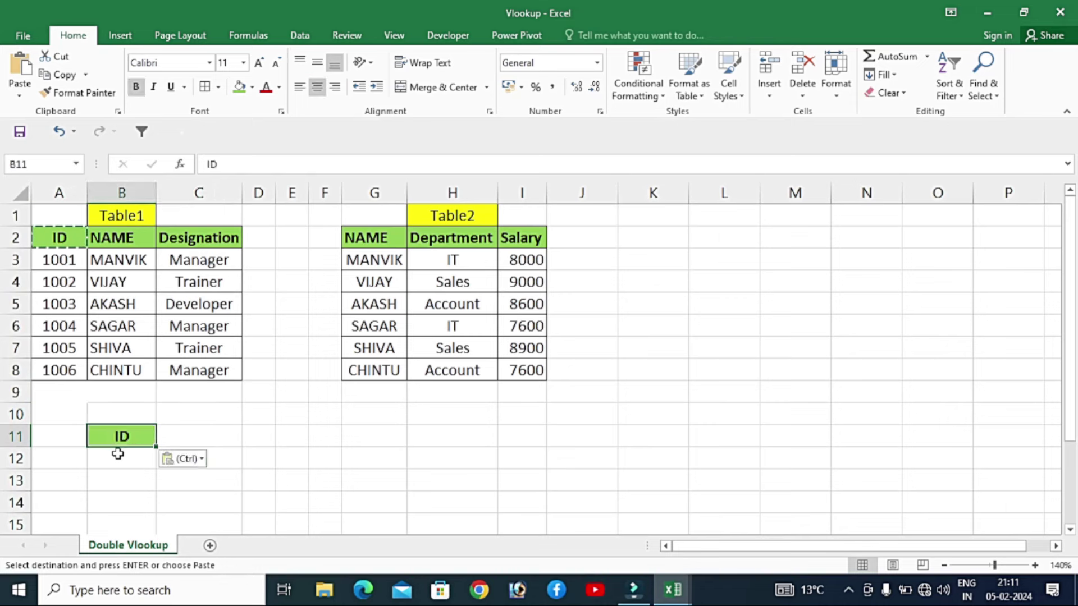
- Copy the NAME header from B2 into C11 beside it
key("Right")
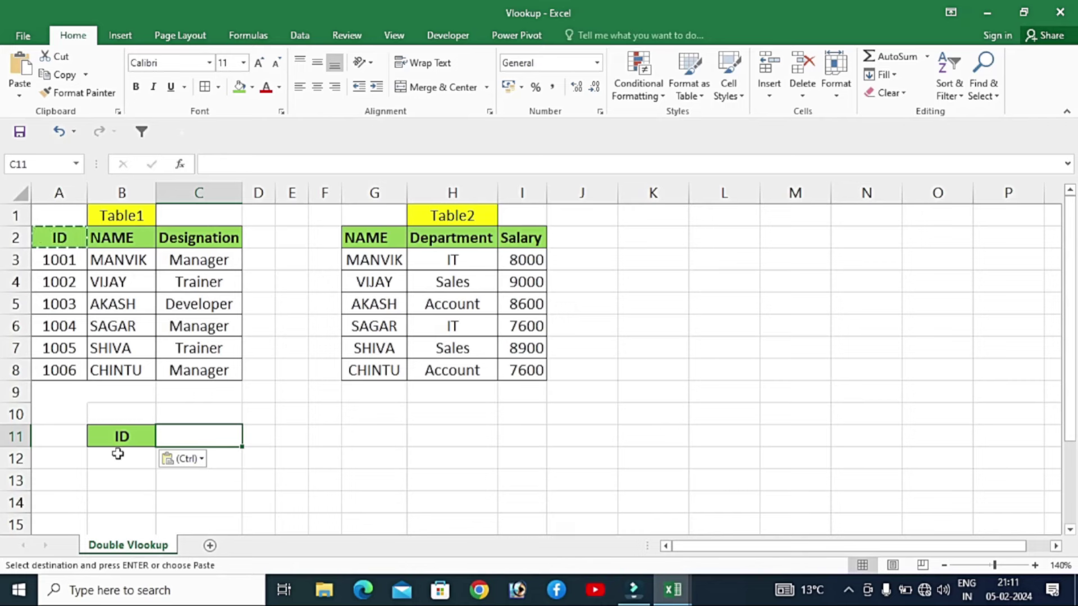
key("Up")
key("Up")
key("Up")
key("Up")
key("Up")
key("Up")
key("Up")
key("Up")
key("Left")
key("ctrl+c")
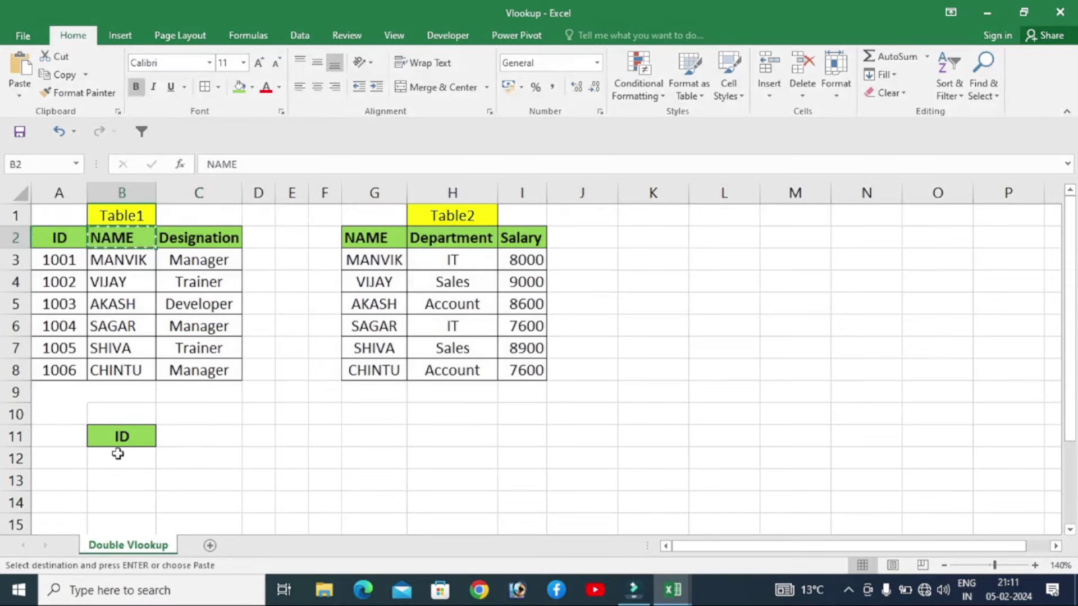
key("Down")
key("Down")
key("Down")
key("Down")
key("Down")
key("Down")
key("Down")
key("Down")
key("Down")
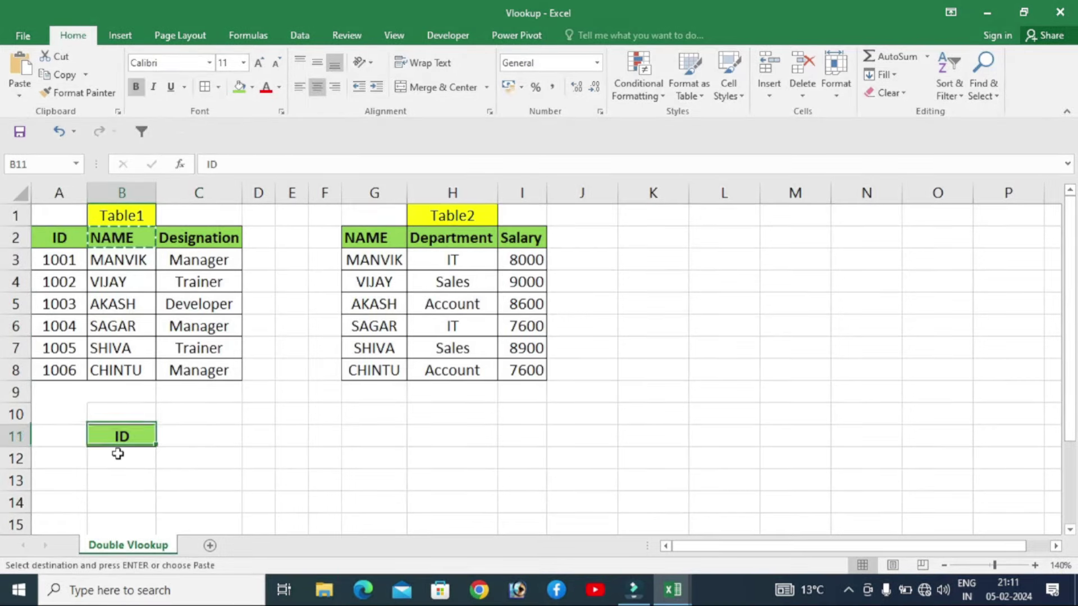
key("Right")
key("ctrl+v")
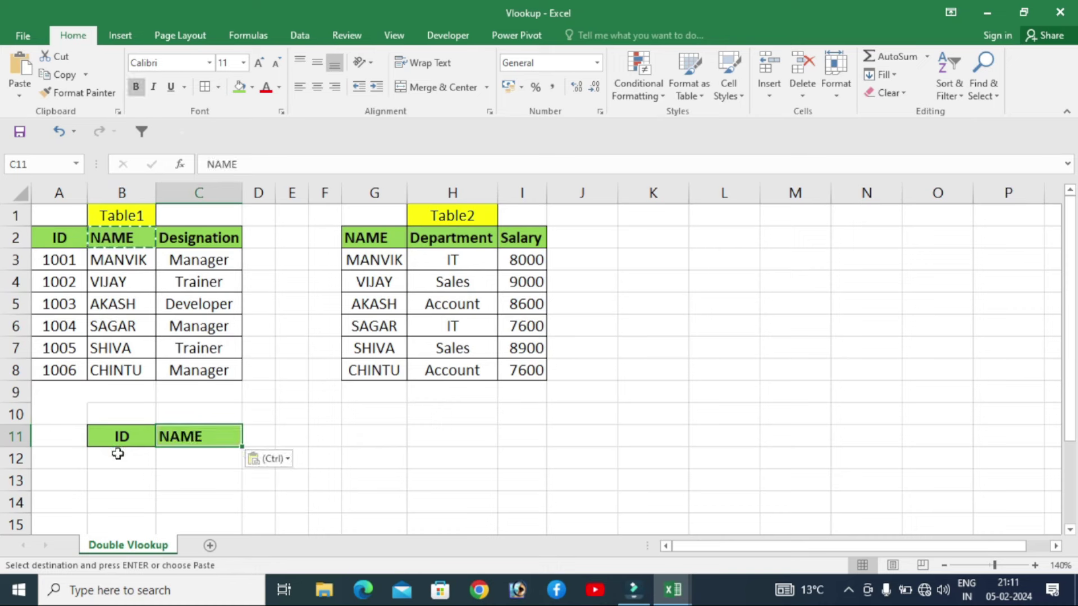
left_click(118, 453)
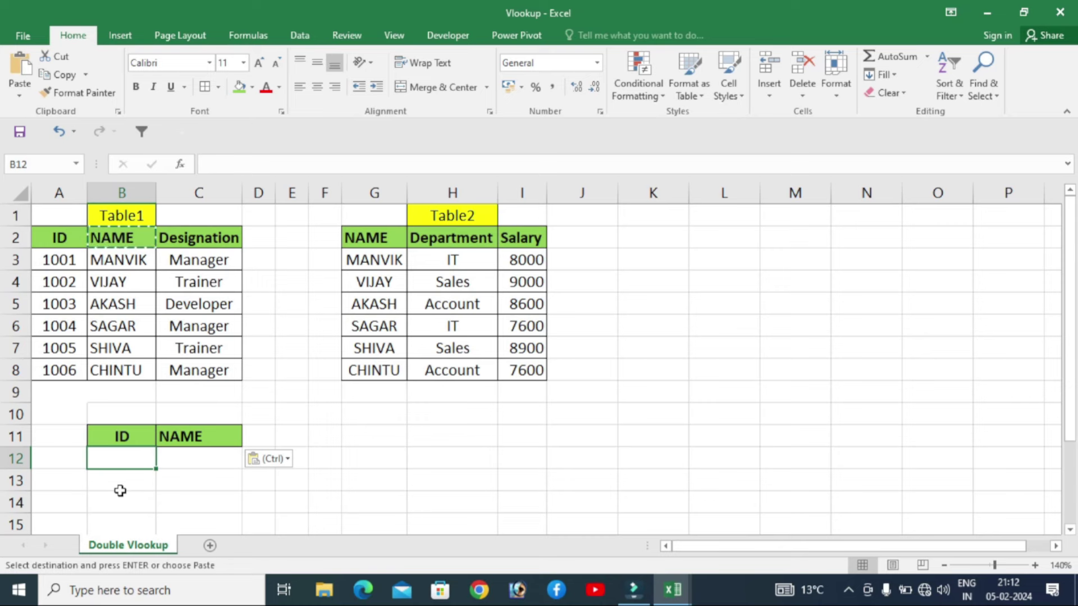
- Copy ID 1006 from A8 into B12
key("Left")
key("Up")
key("Up")
key("Up")
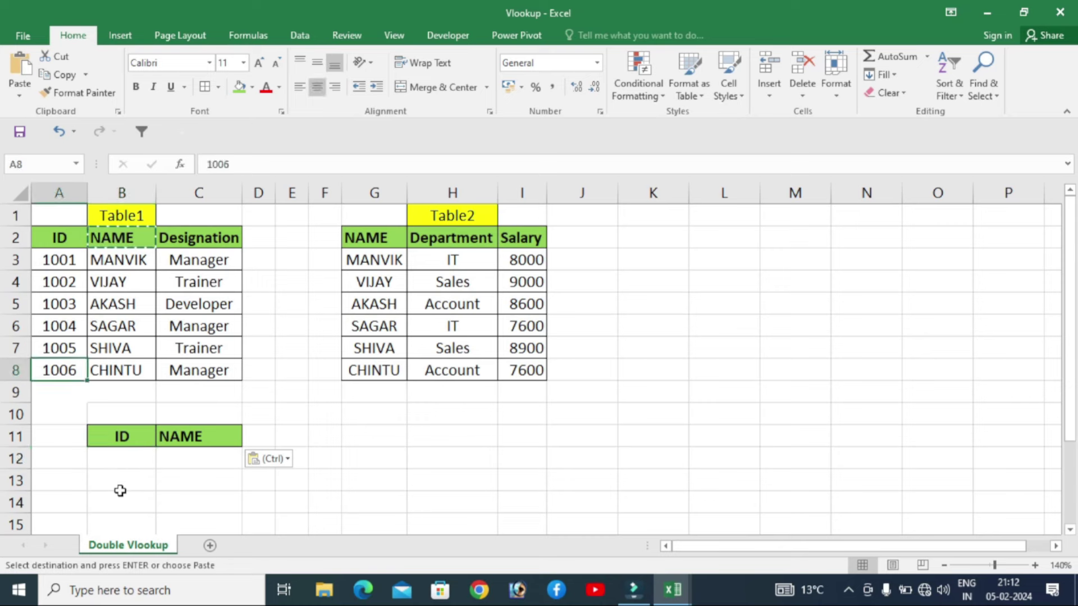
key("ctrl+c")
key("Down")
key("Down")
key("Down")
key("Down")
key("Right")
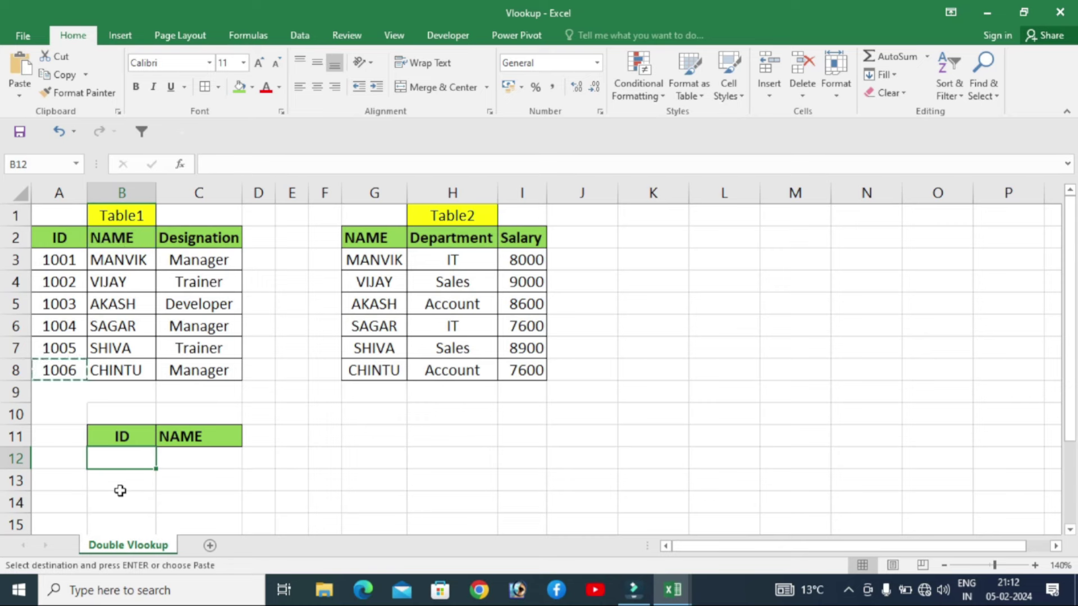
key("ctrl+v")
- Enter =VLOOKUP(B12,A3:C8,2,0) in C12 to return the name CHINTU
key("Right")
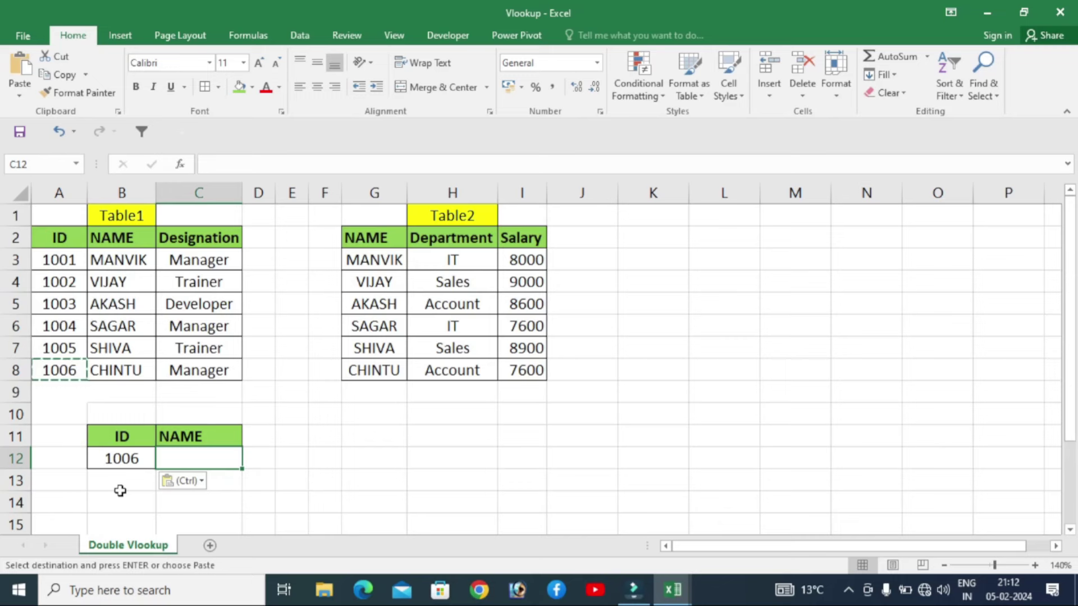
type("=")
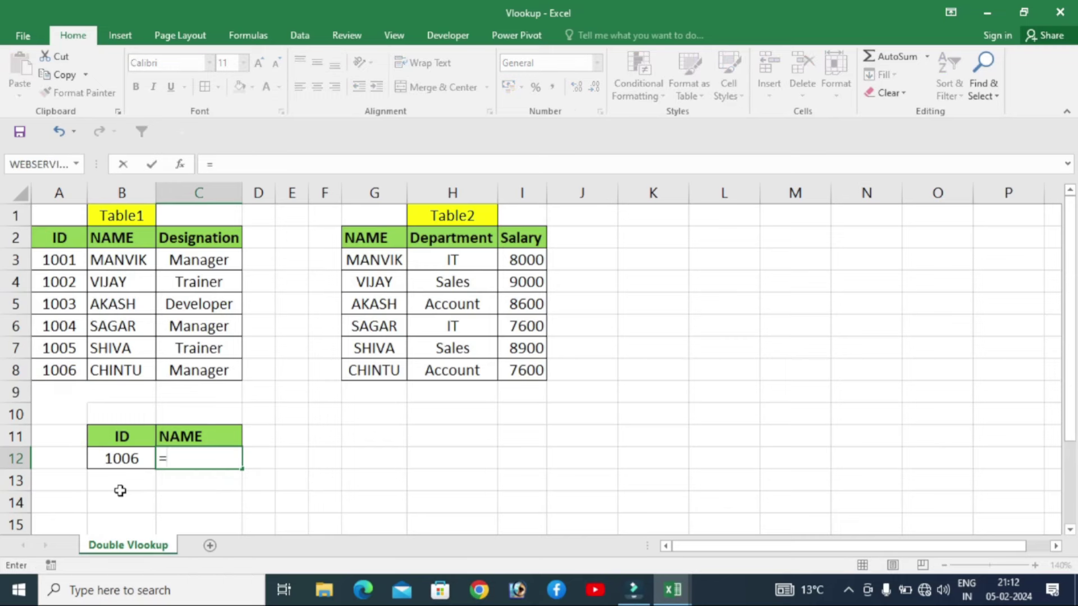
type("vloo")
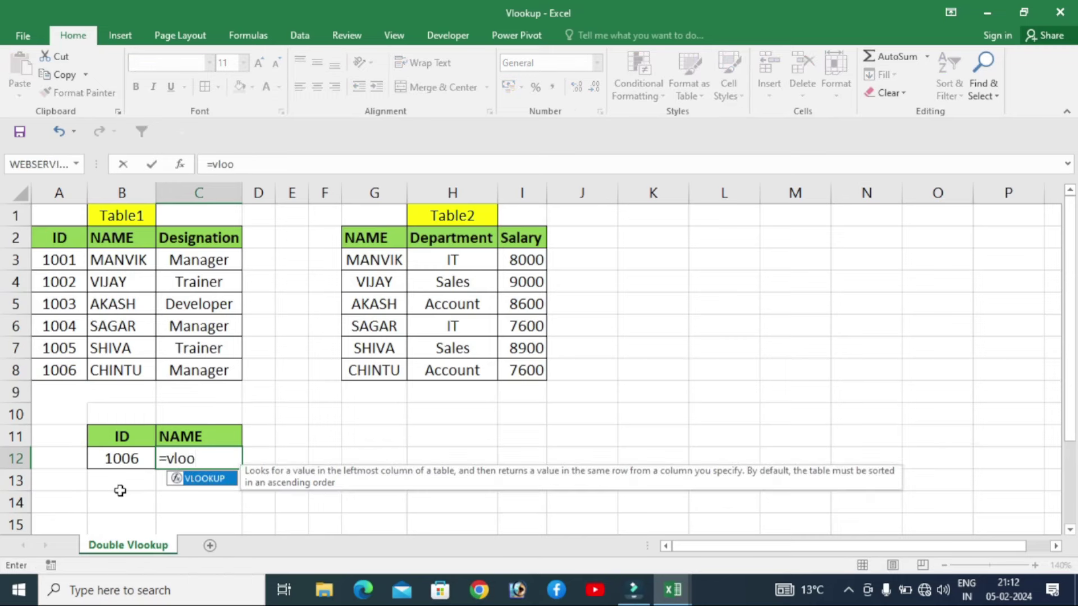
key("Tab")
key("Left")
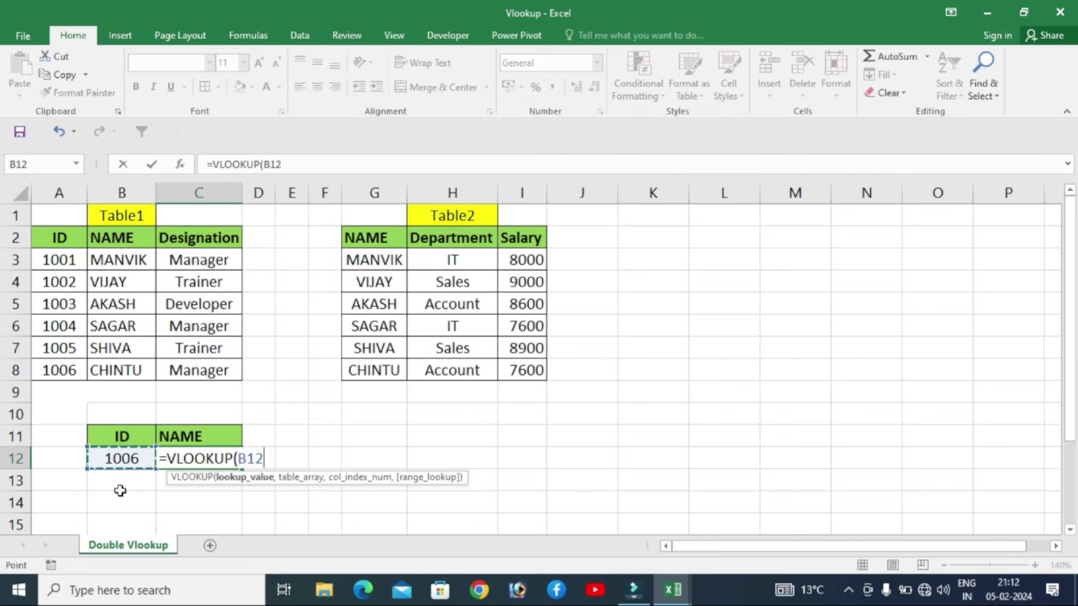
type(",")
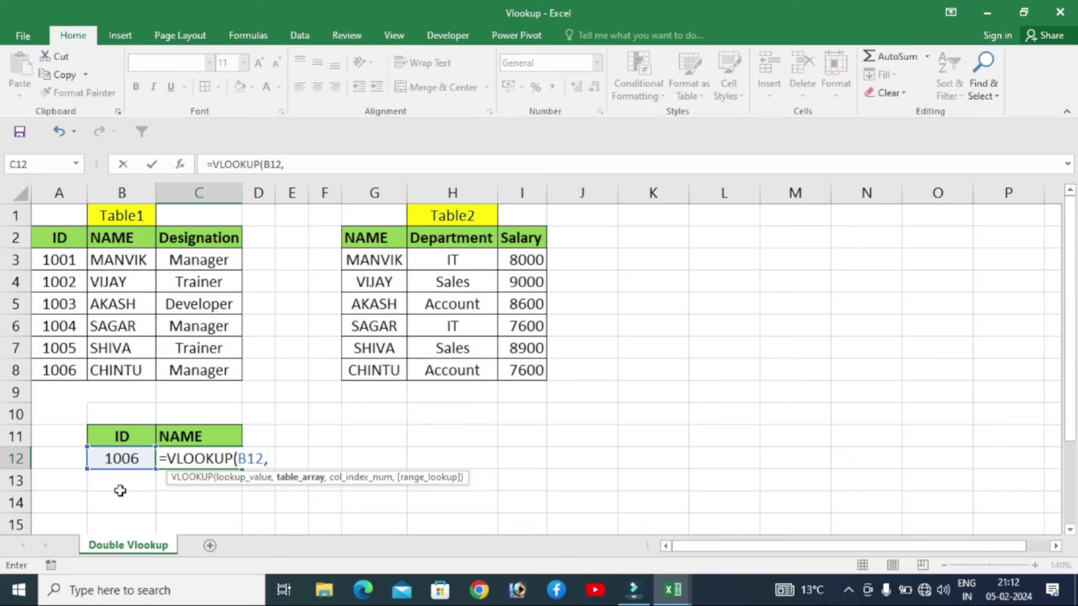
left_click(58, 257)
key("shift+Right")
key("shift+Right")
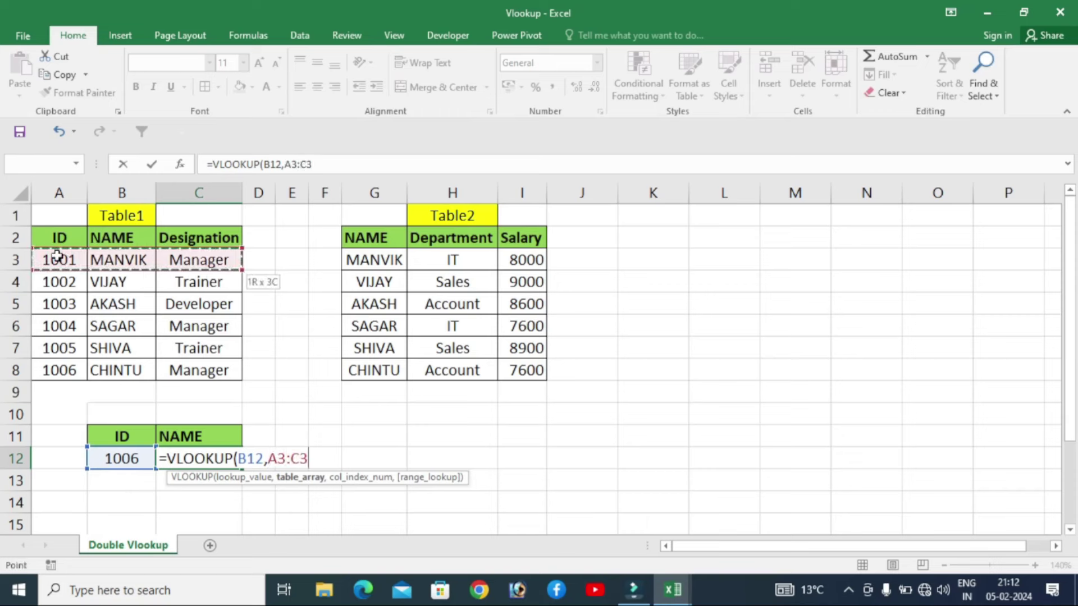
key("ctrl+shift+Down")
type(",")
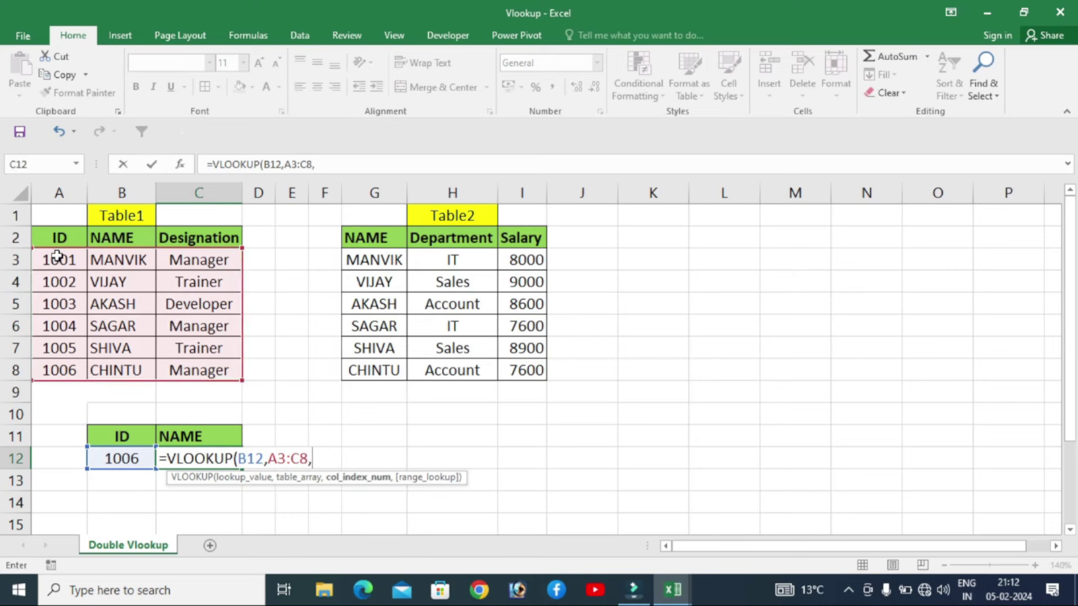
type("2")
type(",")
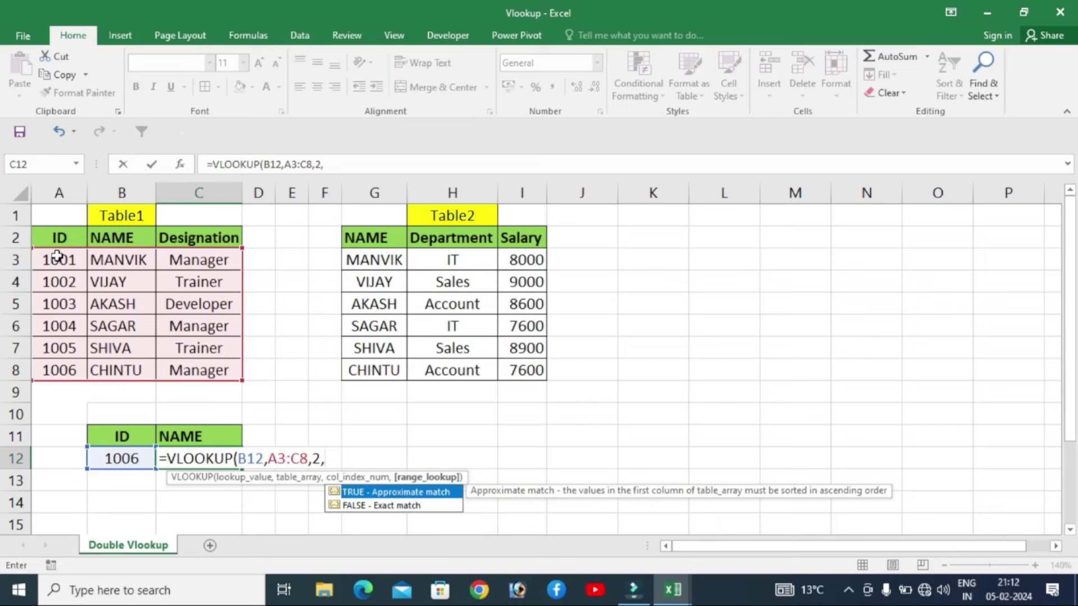
type("0)")
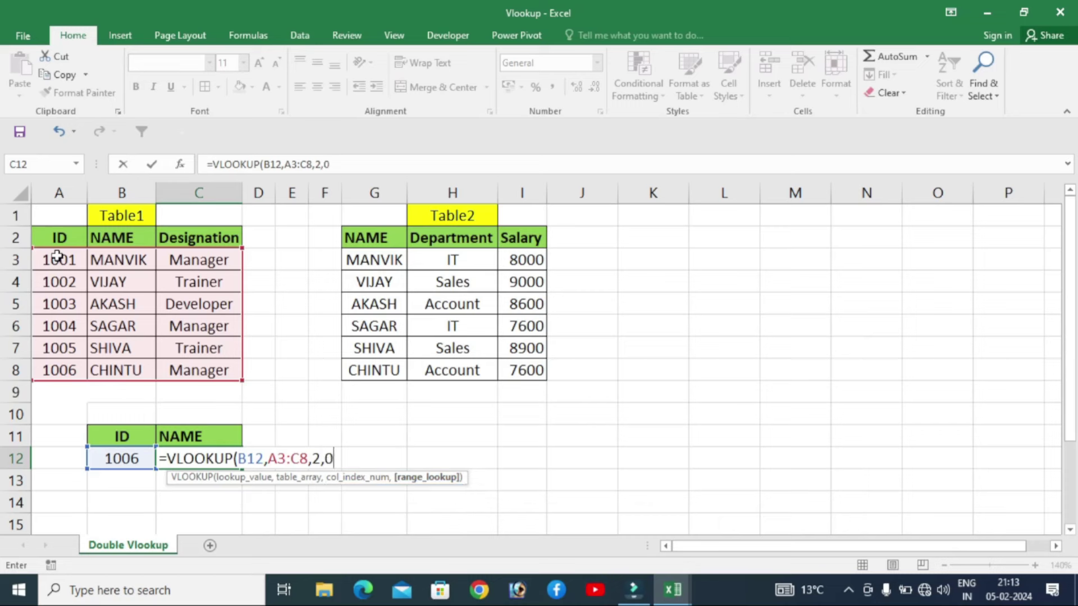
key("Return")
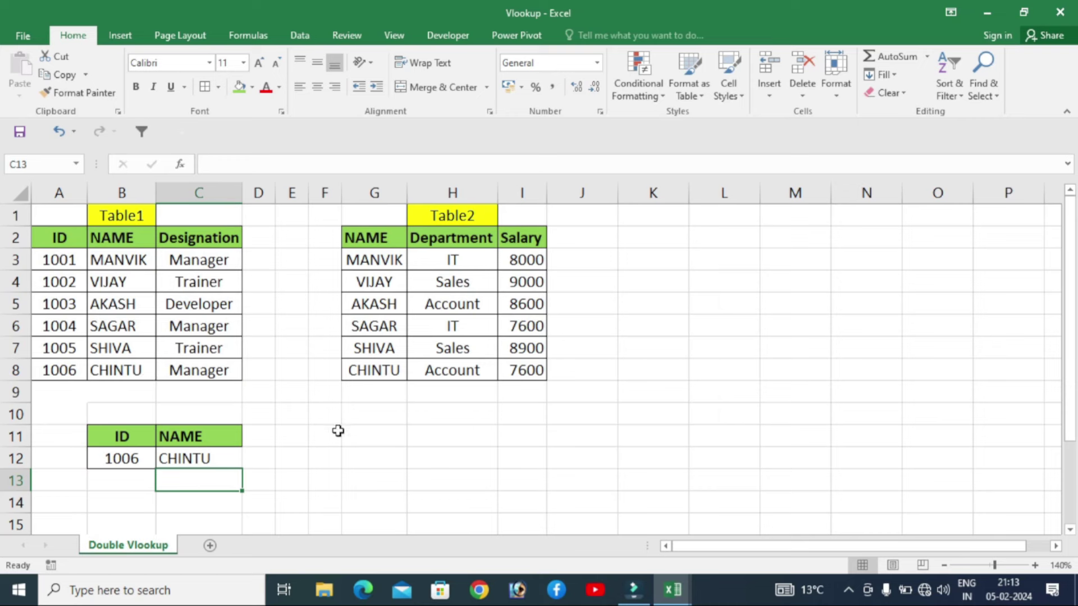
- Copy the Salary header from I2 into G11
left_click(528, 237)
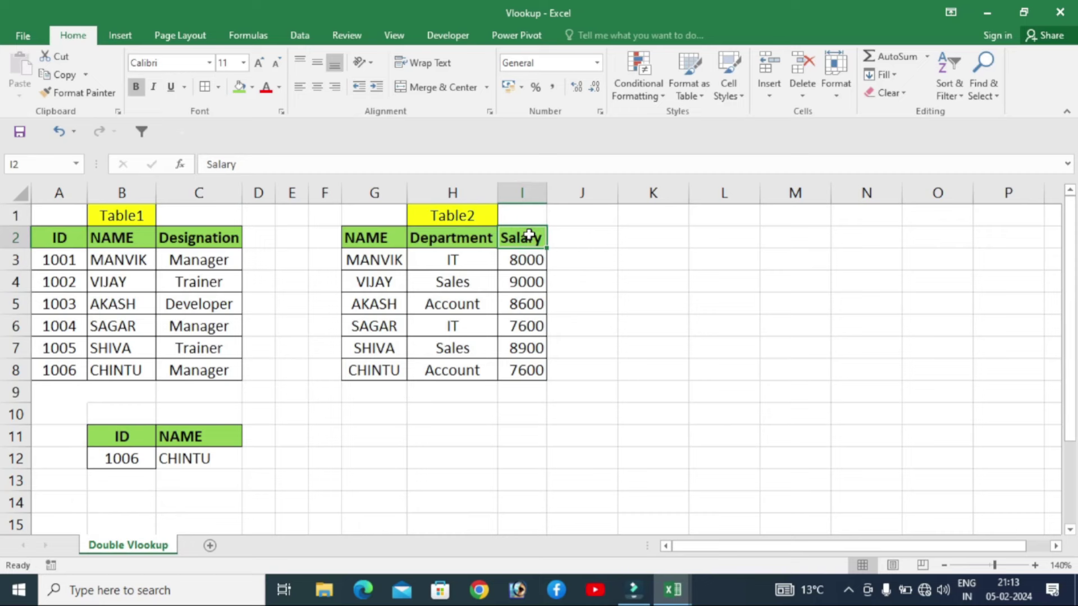
key("ctrl+c")
key("Down")
key("Down")
key("Down")
key("Down")
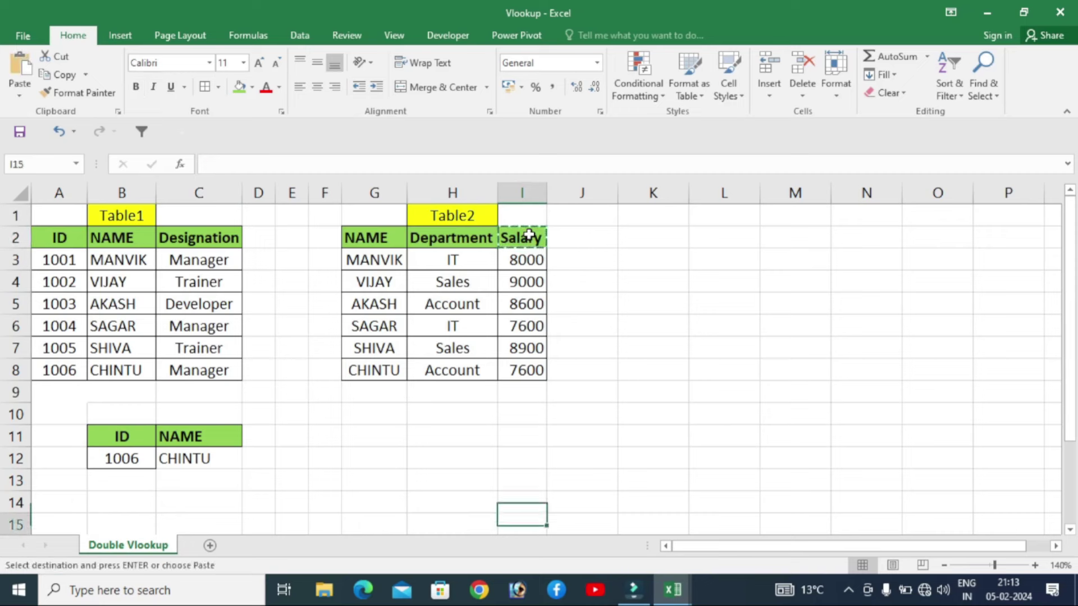
key("Left")
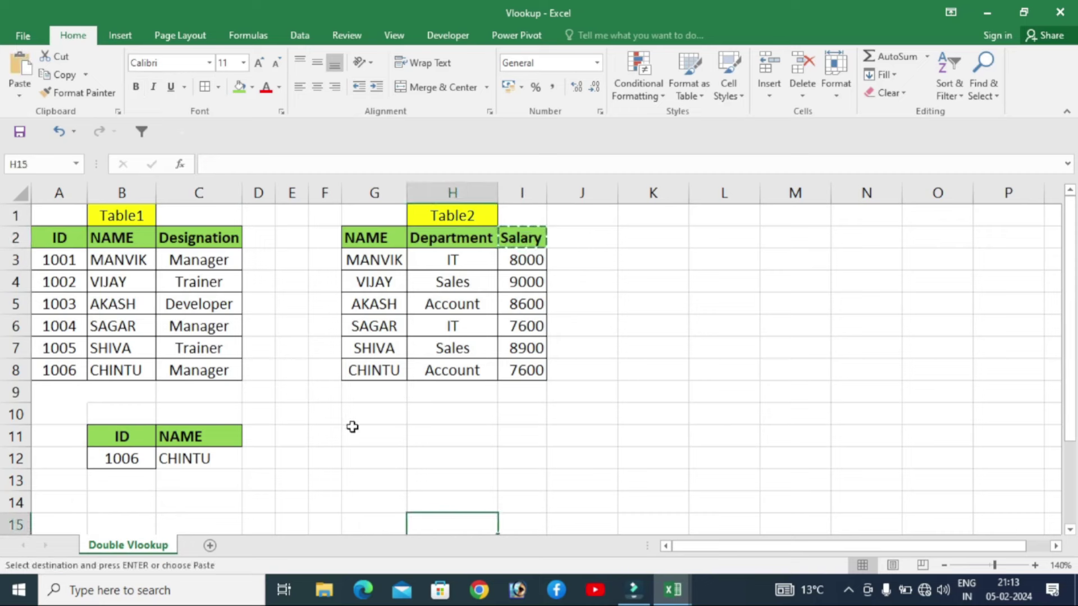
left_click(352, 430)
key("ctrl+v")
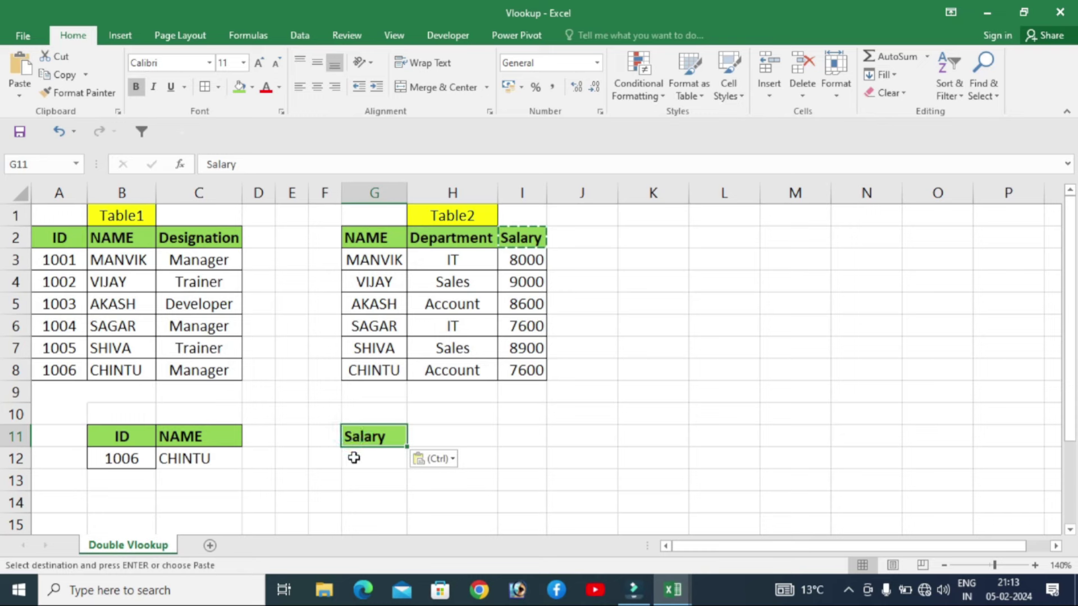
- Enter =VLOOKUP(C12,G3:I8,3,0) in G12 to return the salary 7600
left_click(354, 458)
type("=")
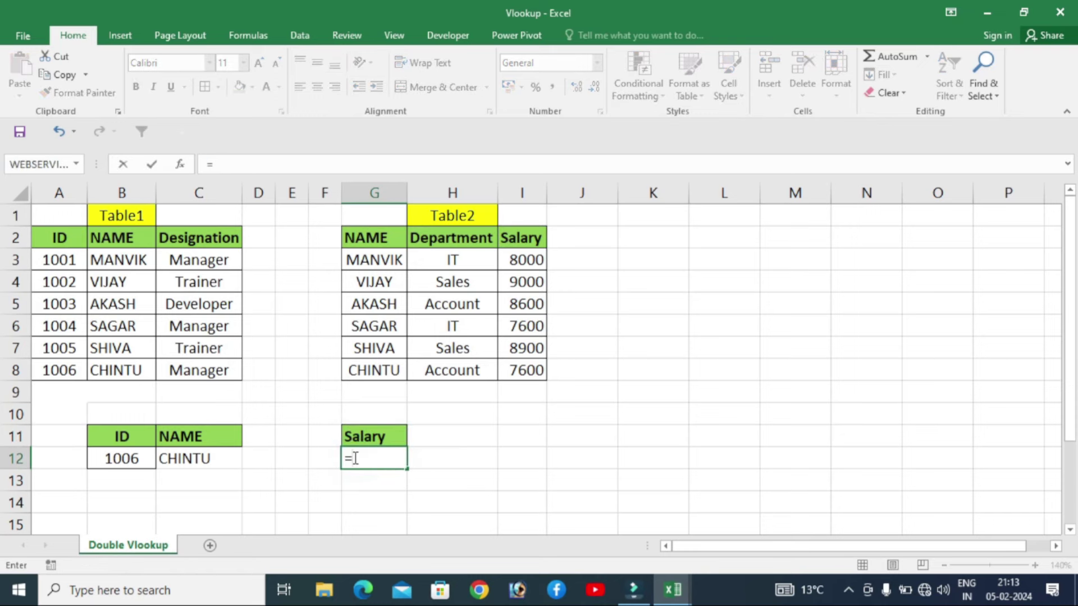
type("vlo")
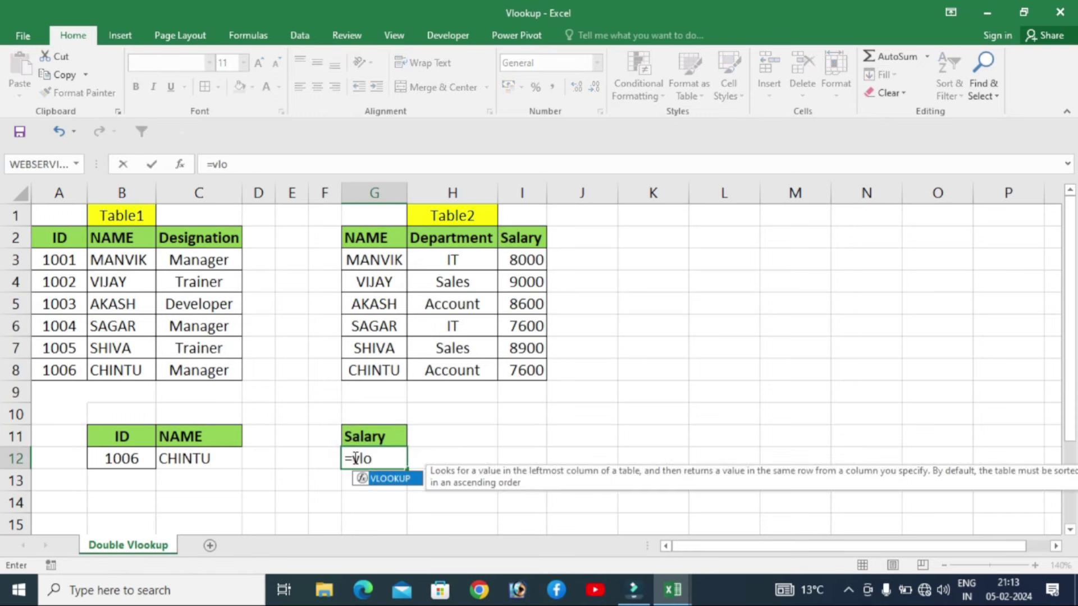
key("Tab")
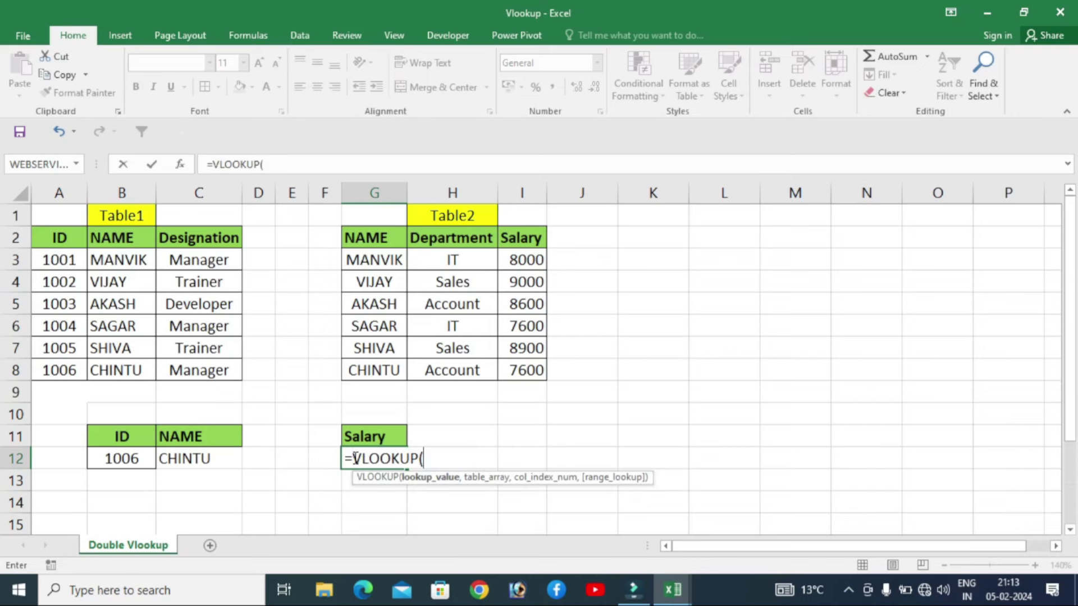
key("Left")
key("Left")
key("Left")
key("Left")
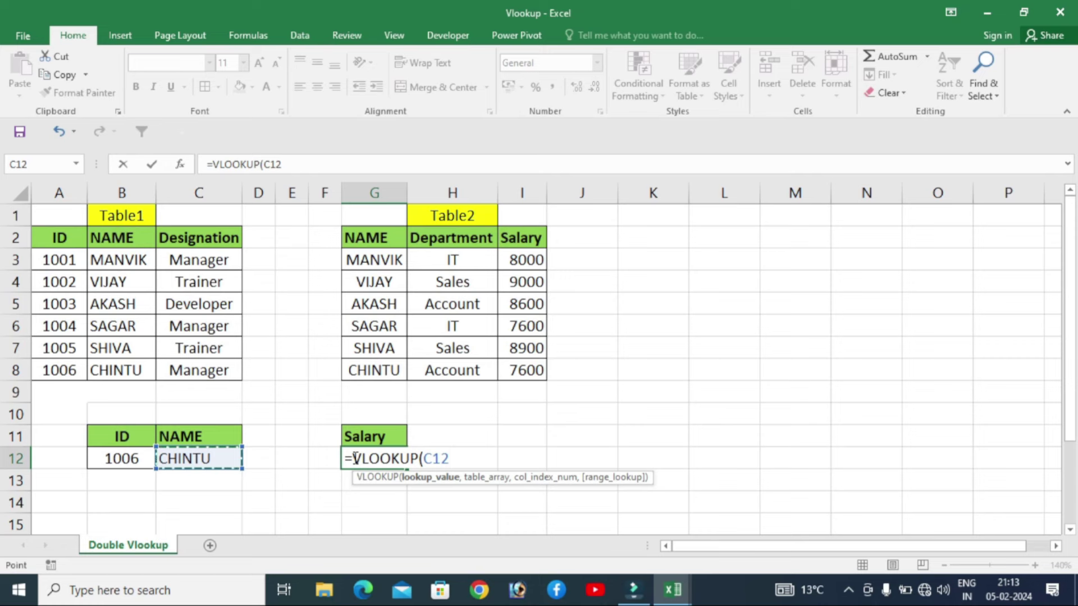
type(",")
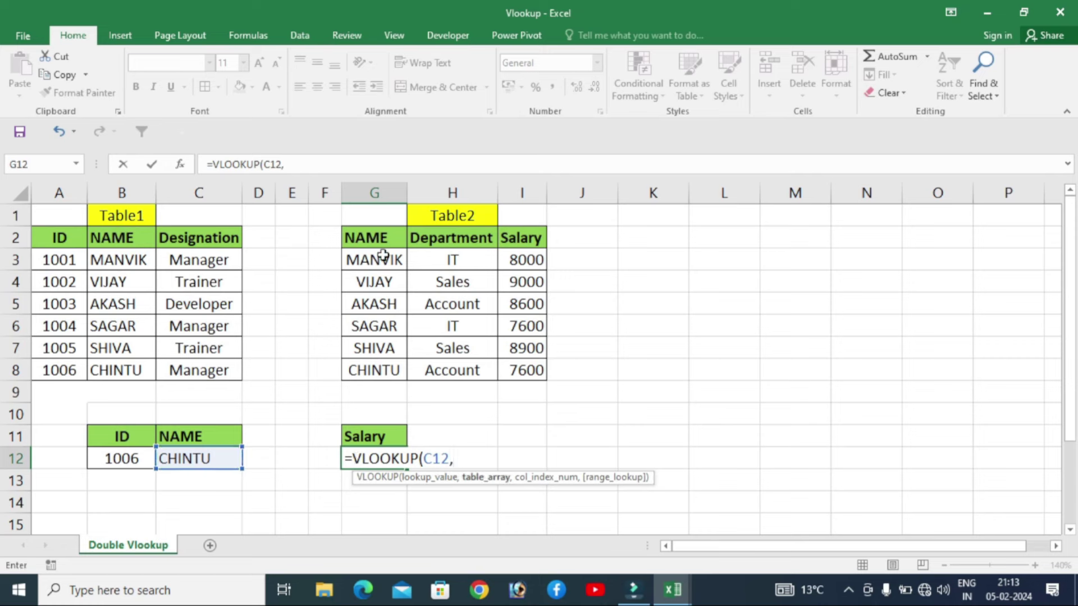
left_click_drag(382, 255, 489, 261)
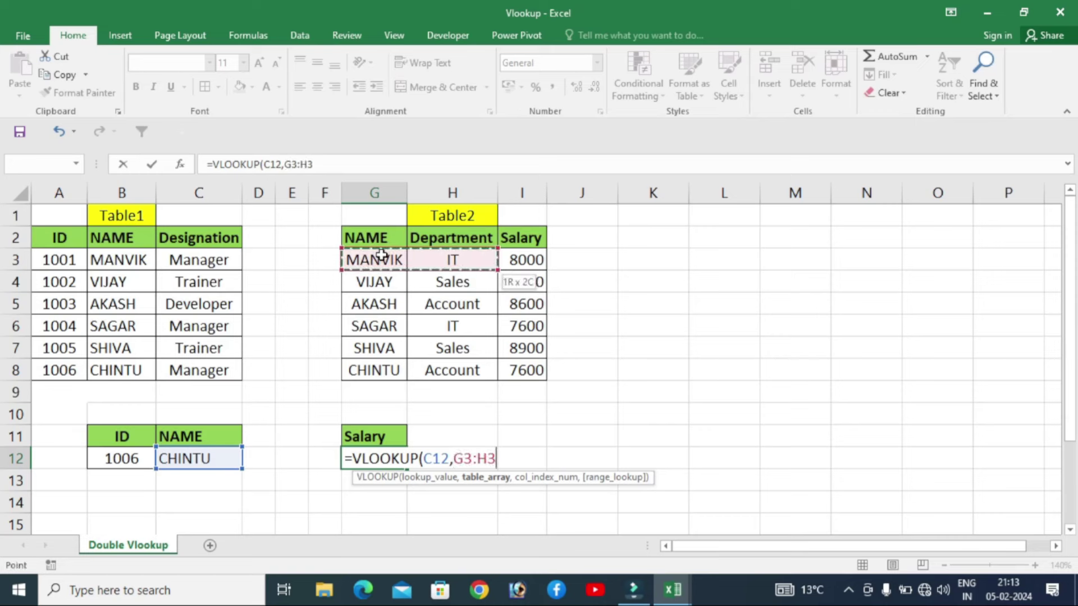
key("shift+Right")
key("ctrl+shift+Down")
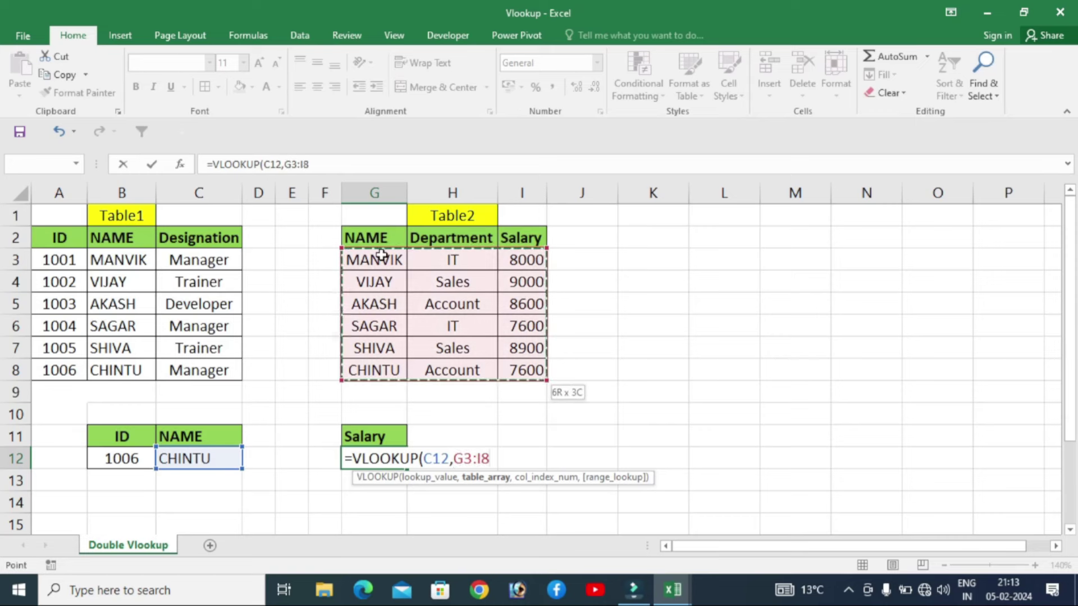
type(",")
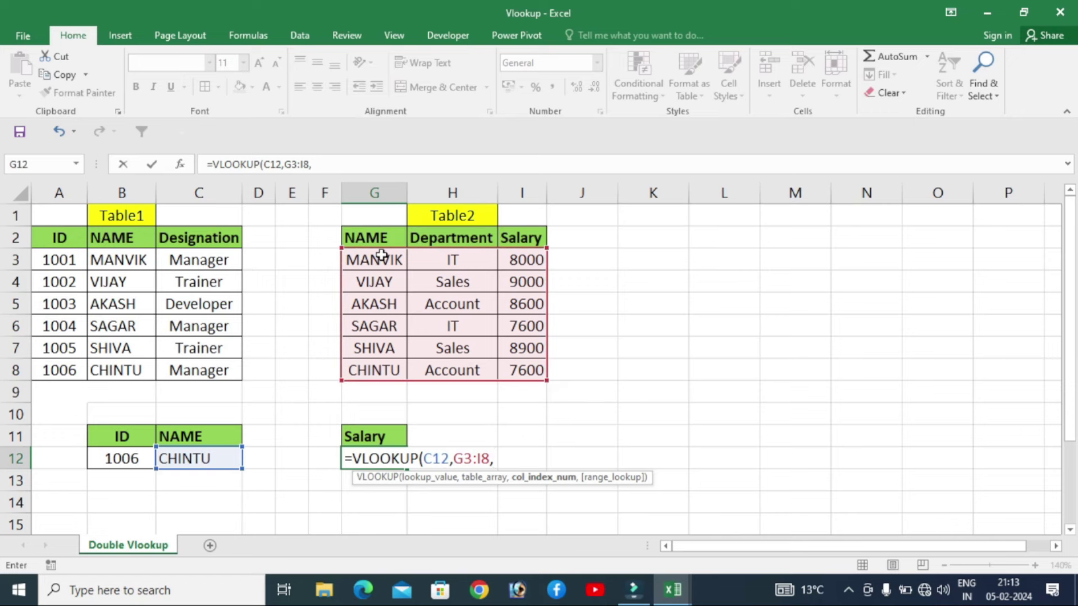
type("3")
type(",0")
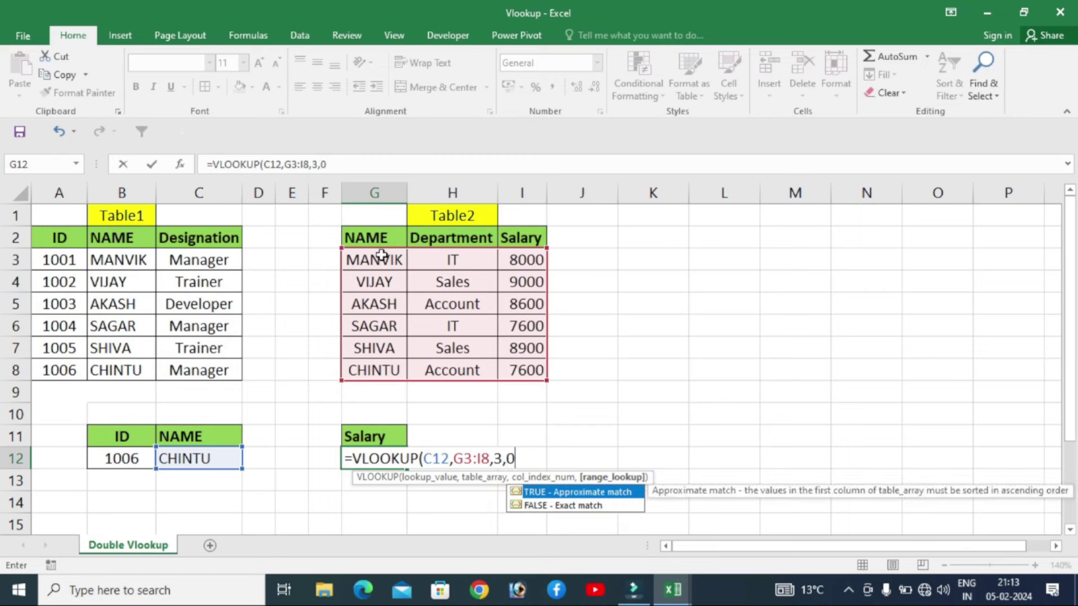
type(")")
key("Return")
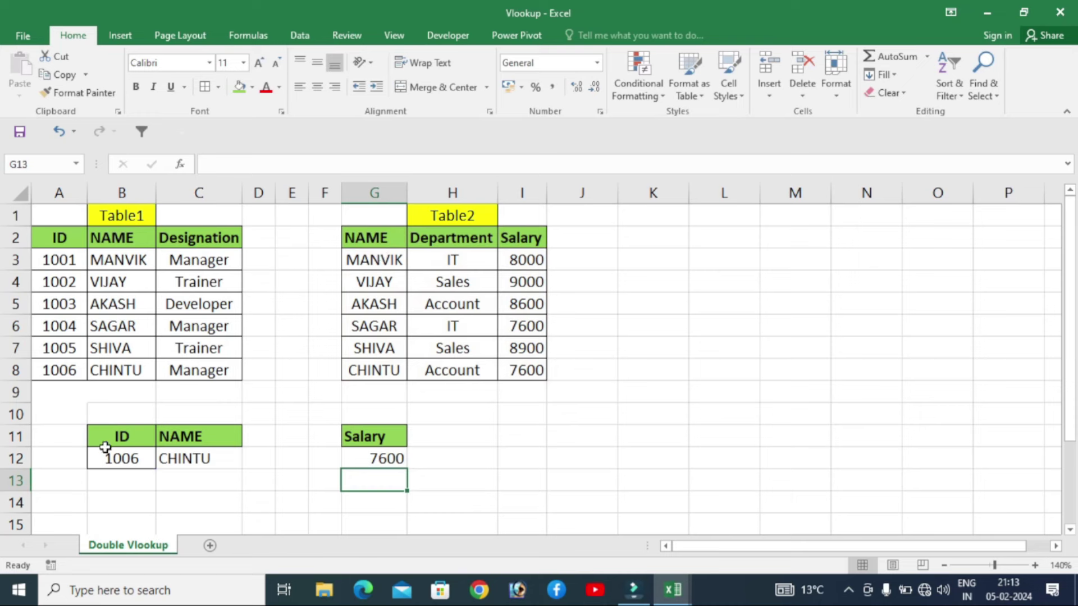
- Edit B12 from 1006 to 1005 so the lookups return SHIVA and 8900
double_click(150, 459)
key("BackSpace")
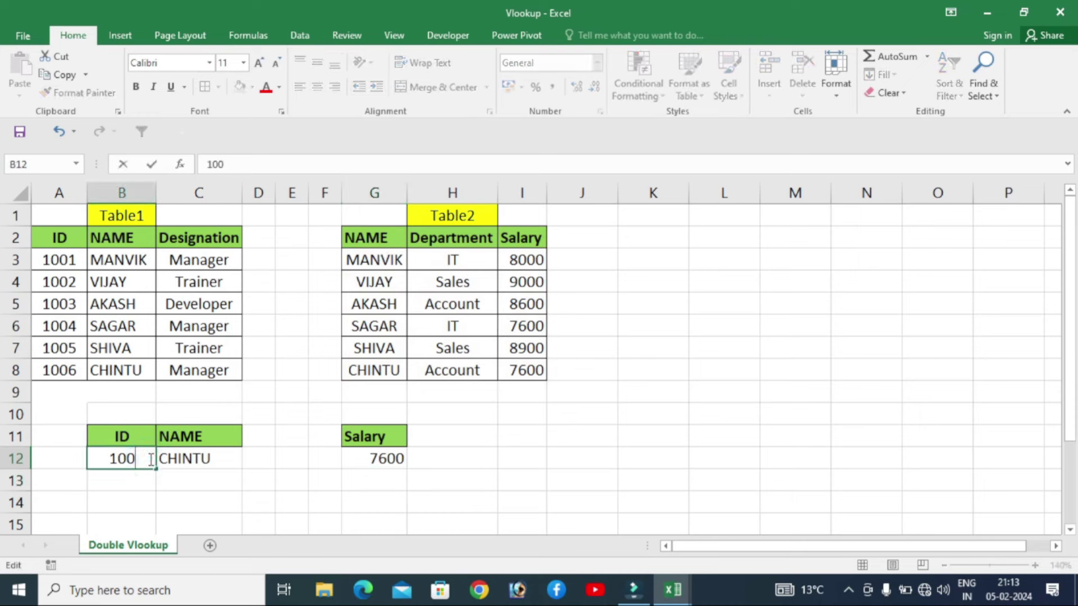
type("5")
key("Return")
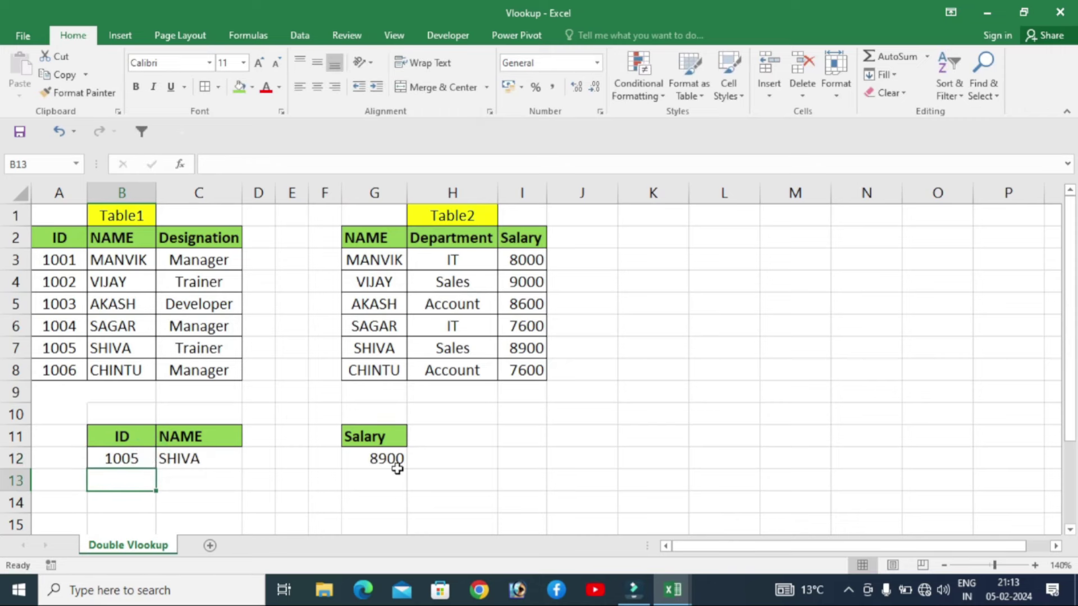
left_click(317, 475)
- Copy the ID header from B11 into B14
left_click(111, 501)
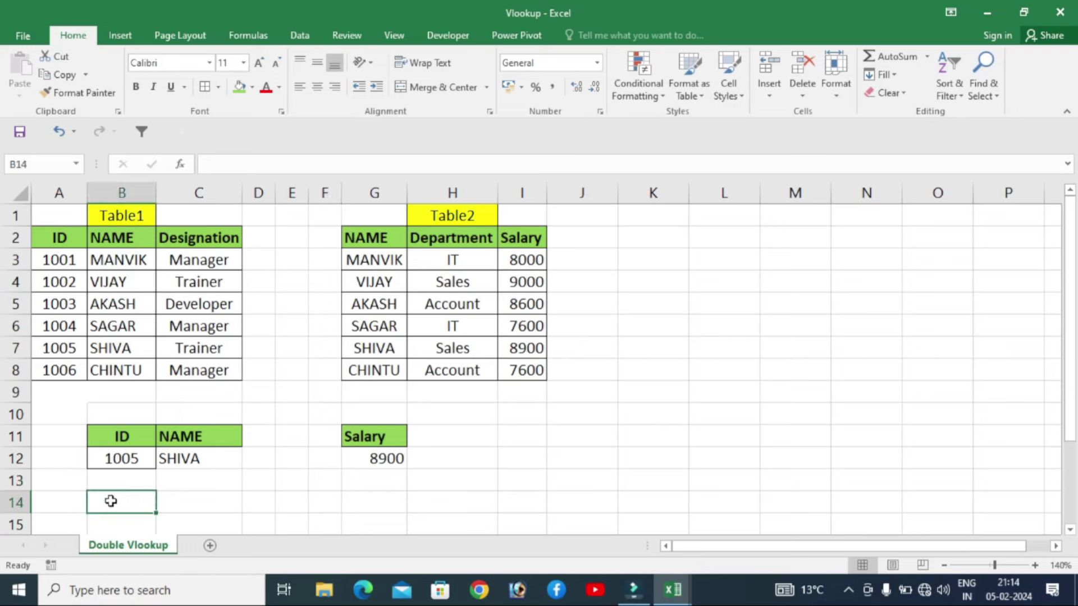
type("id")
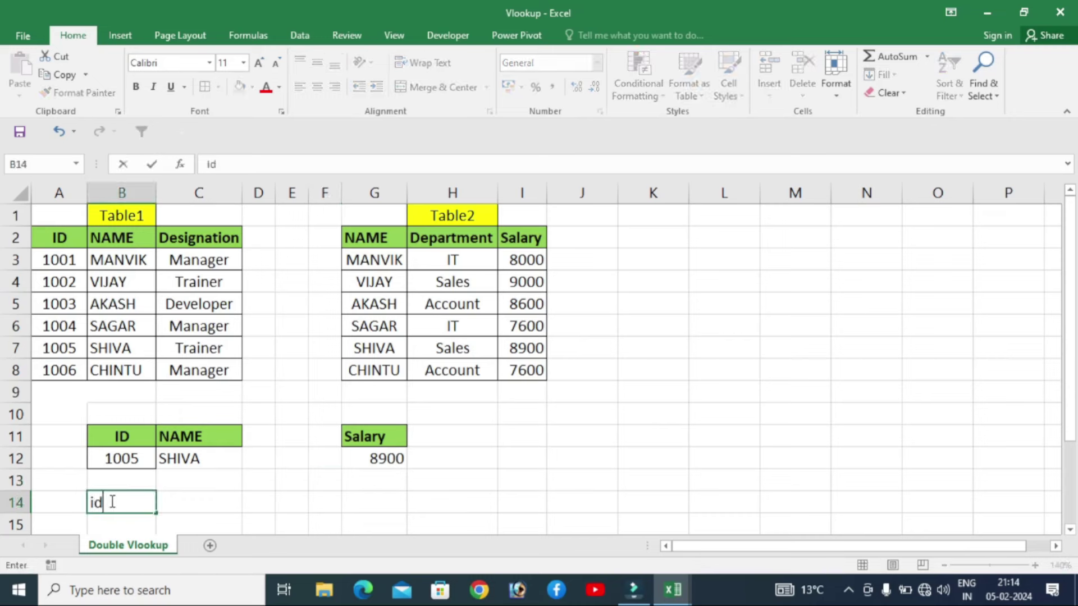
key("BackSpace")
key("BackSpace")
key("Up")
key("Up")
key("Up")
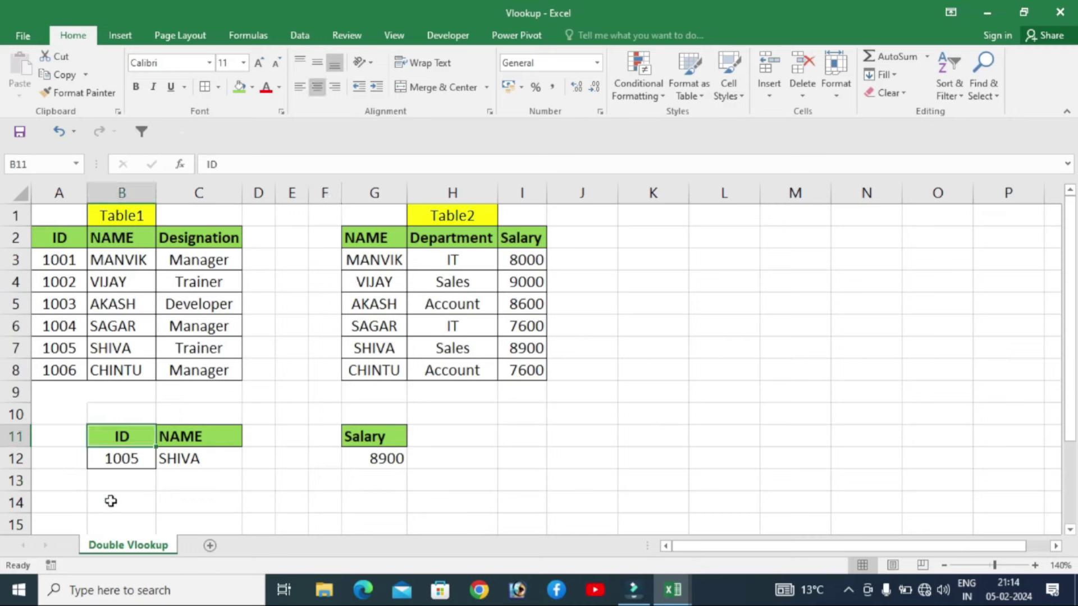
key("ctrl+c")
key("Down")
key("Down")
key("Down")
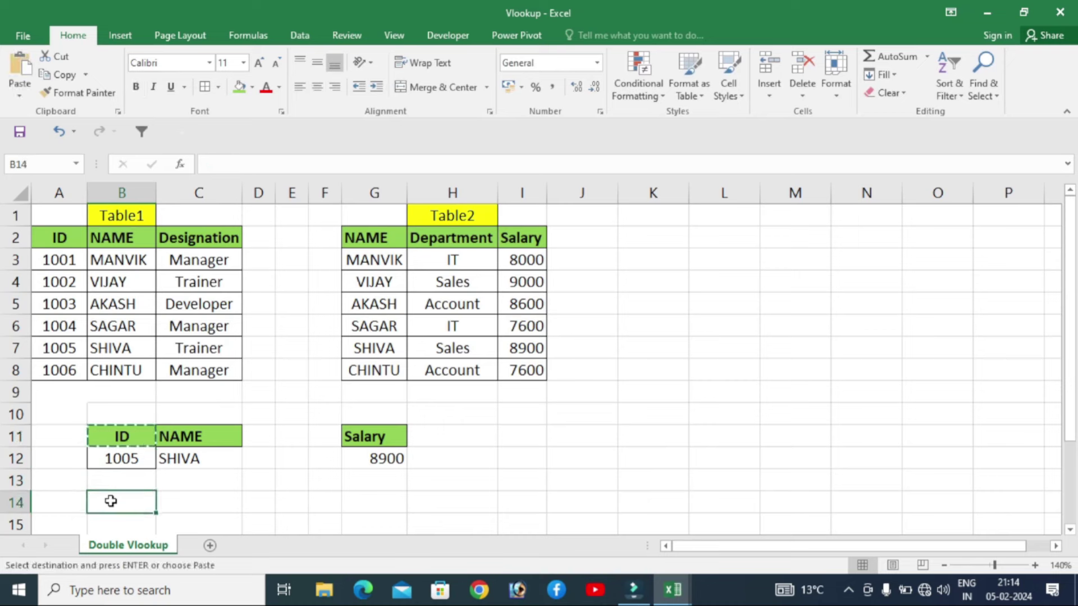
key("ctrl+v")
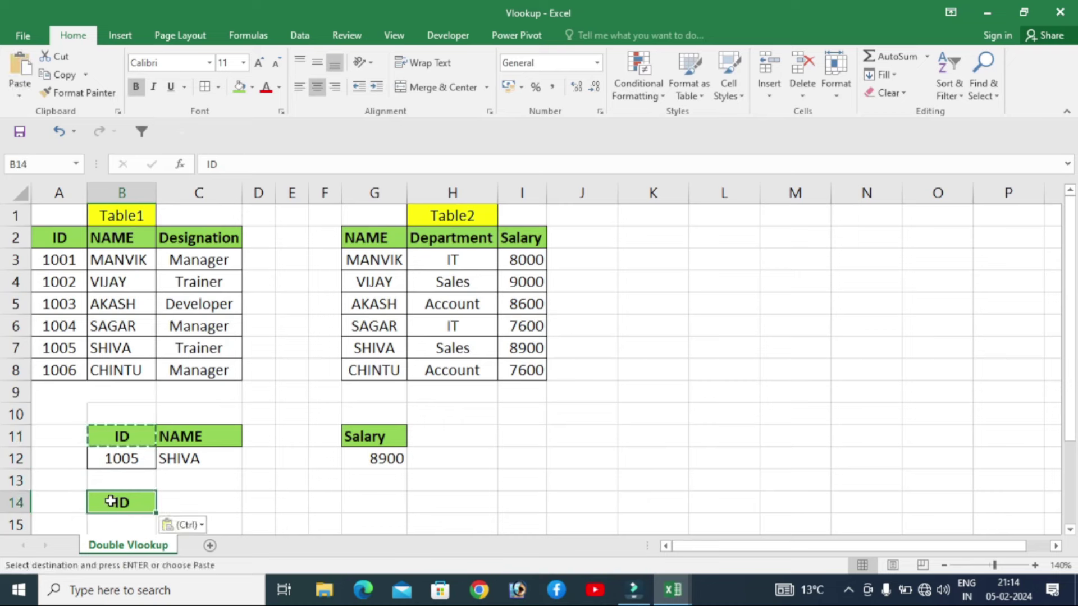
- Copy the Salary header from G11 into C14
key("Right")
key("Right")
key("Right")
key("Right")
key("Right")
key("Up")
key("Up")
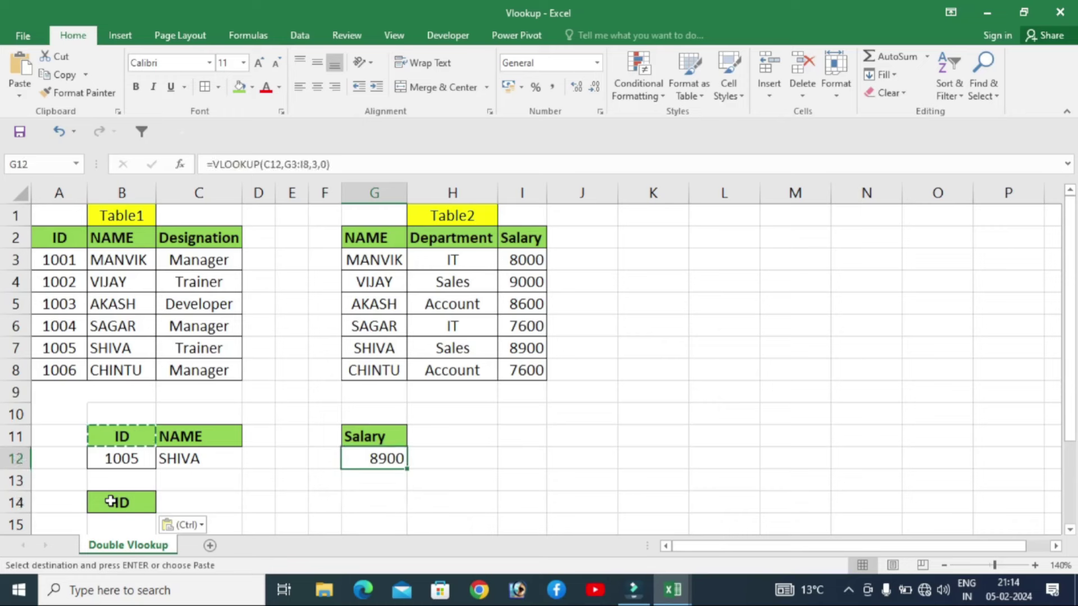
key("Up")
key("ctrl+c")
key("Down")
key("Down")
key("Left")
key("Left")
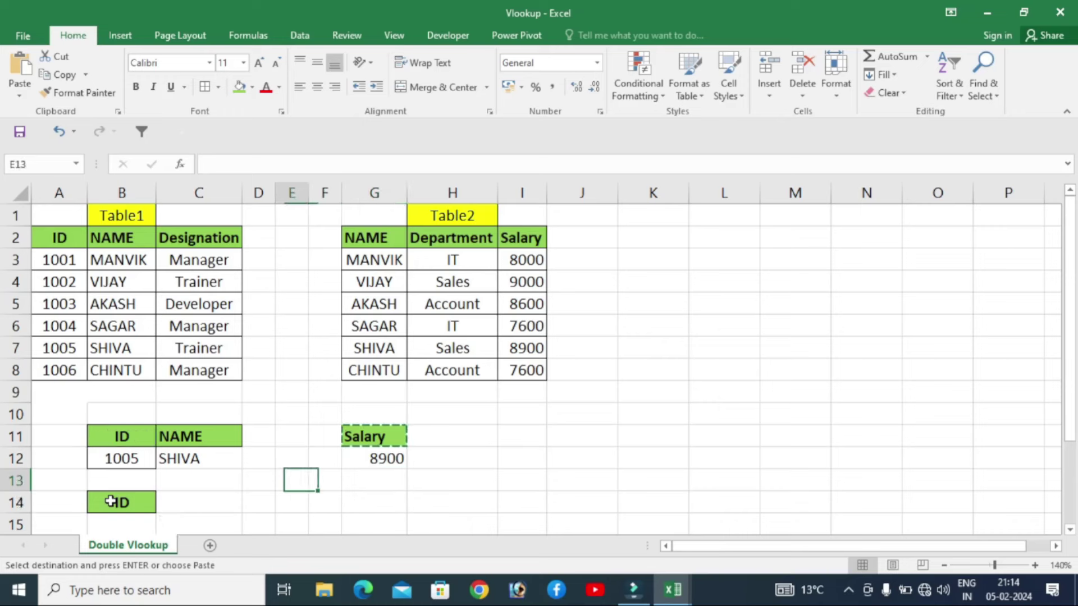
key("Left")
key("Left")
key("Down")
key("Down")
key("Up")
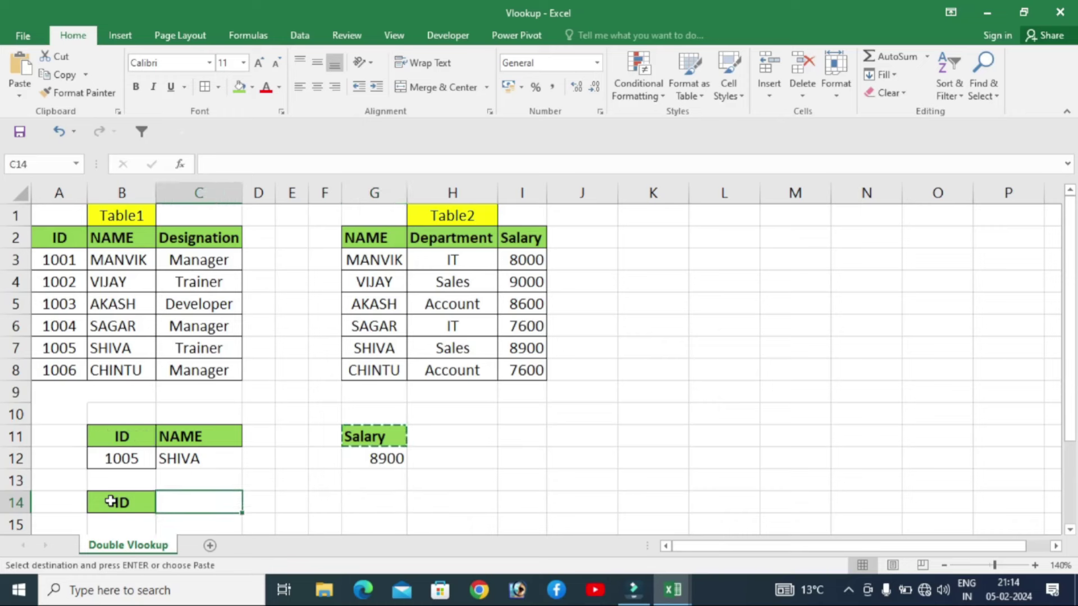
key("ctrl+v")
- Copy ID 1005 from B12 into B15 and clear the copy marquee
key("Down")
scroll(111, 501, "down", 1)
key("Up")
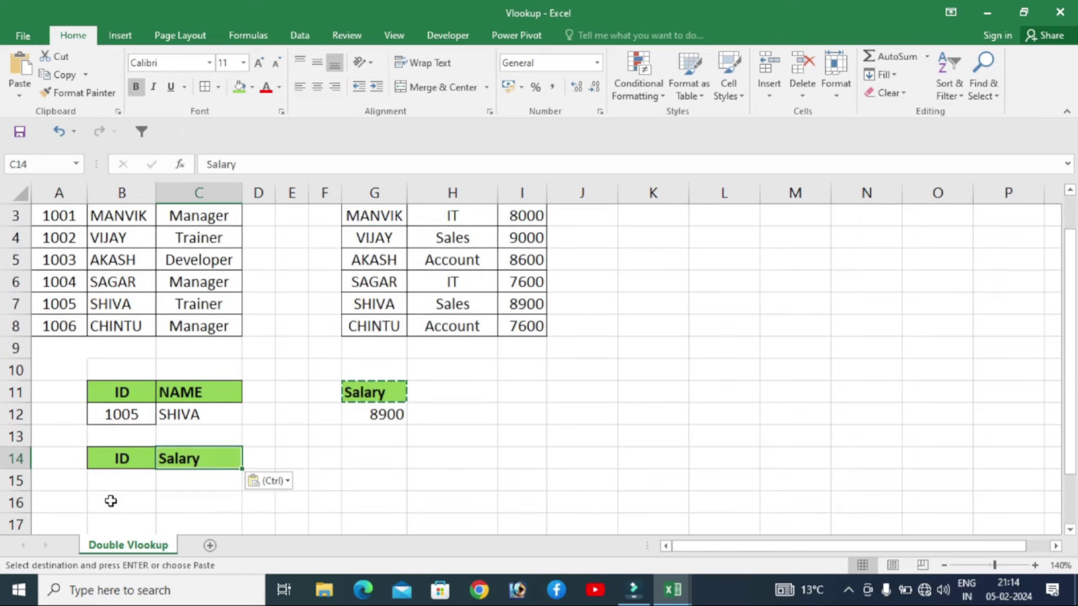
key("Down")
key("Left")
key("Up")
key("Up")
key("Up")
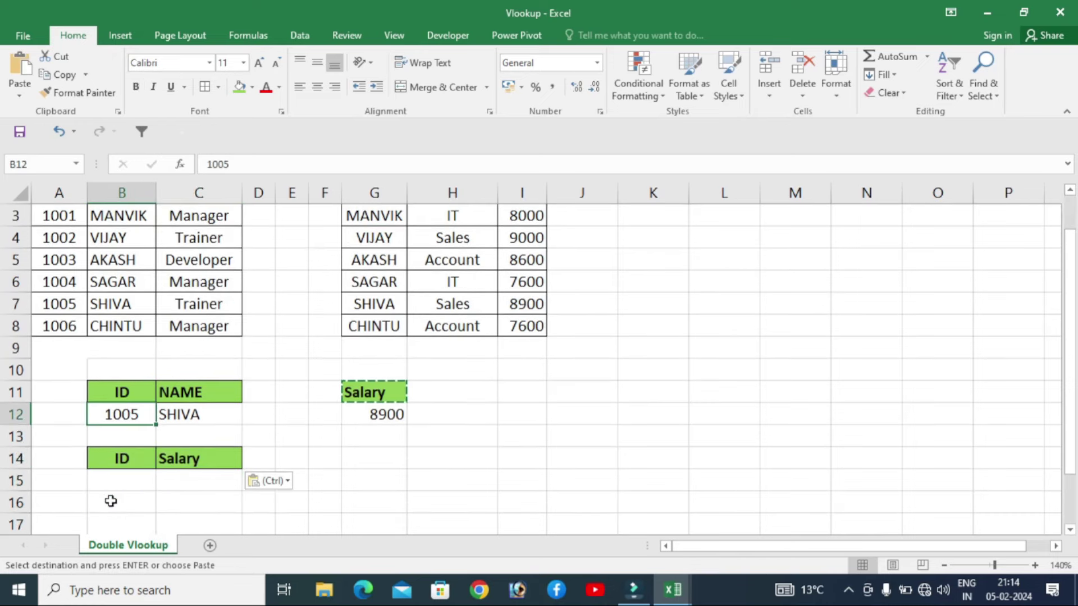
key("ctrl+c")
key("Down")
key("Down")
key("Down")
key("ctrl+v")
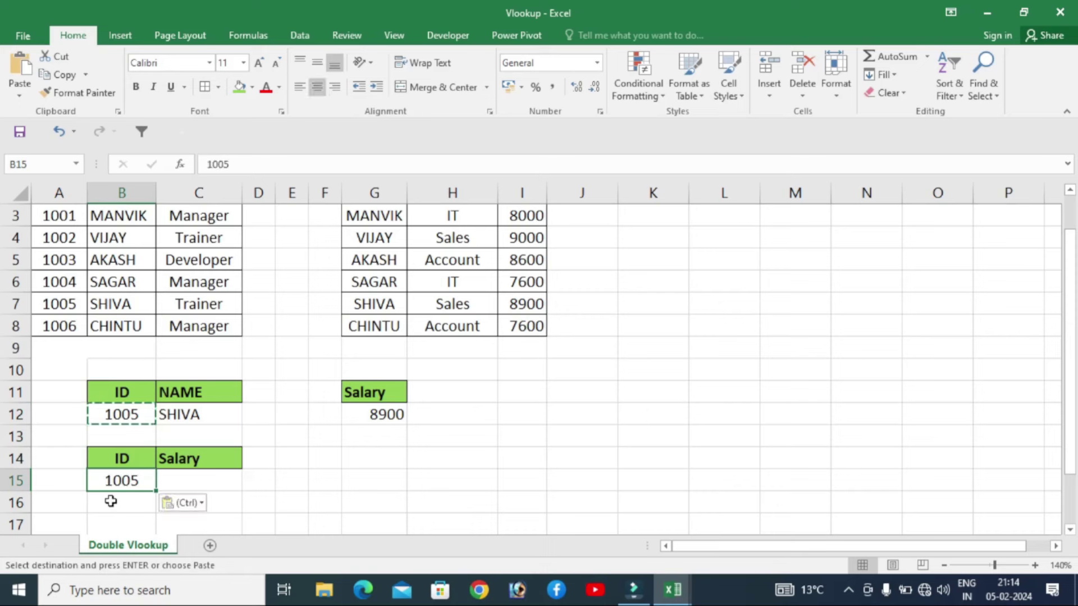
key("Right")
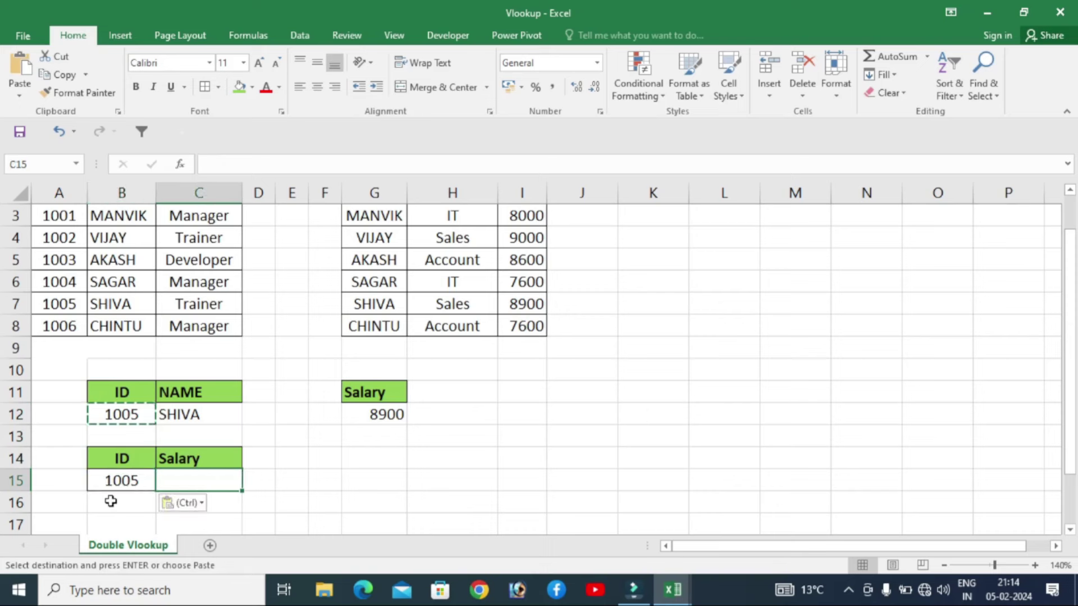
key("Escape")
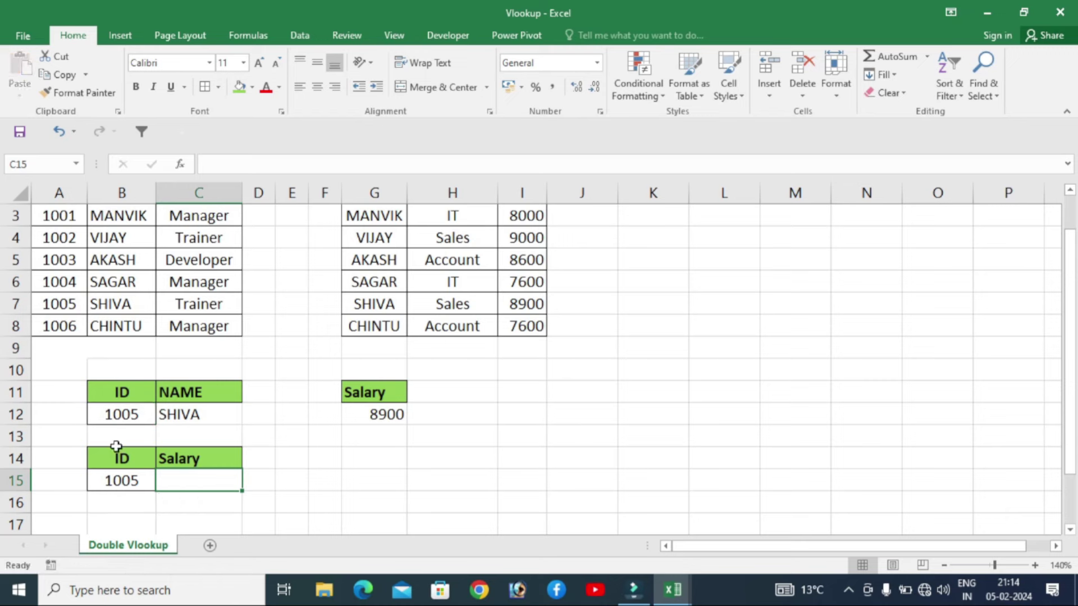
- Copy the name lookup formula text from C12 without changing it
double_click(192, 413)
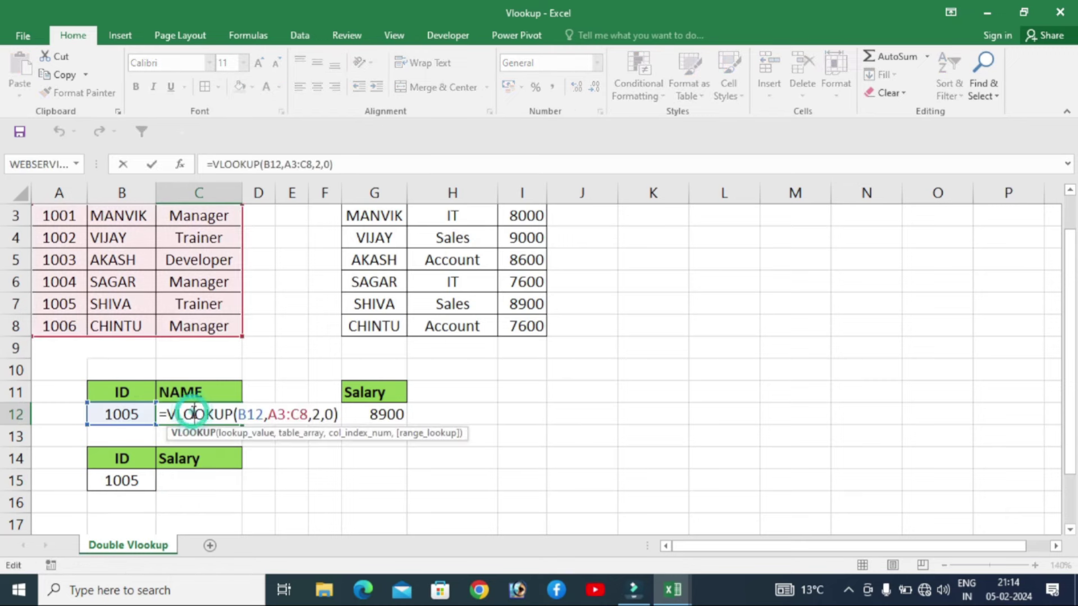
left_click(341, 162)
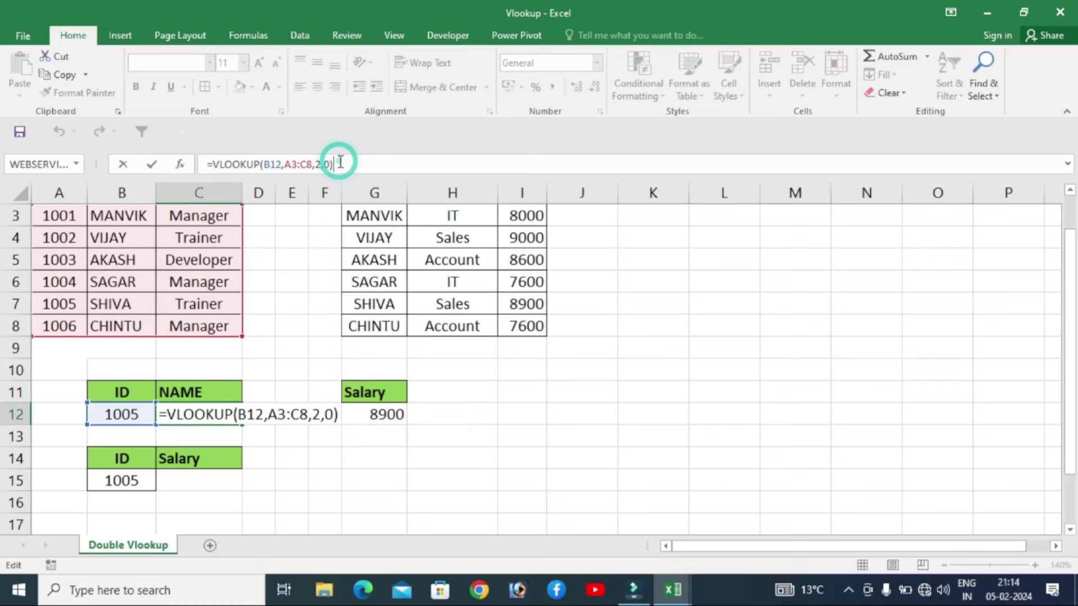
key("shift+Left")
key("shift+Left")
key("shift+Left")
key("shift+Left")
key("shift+Left")
key("shift+Left")
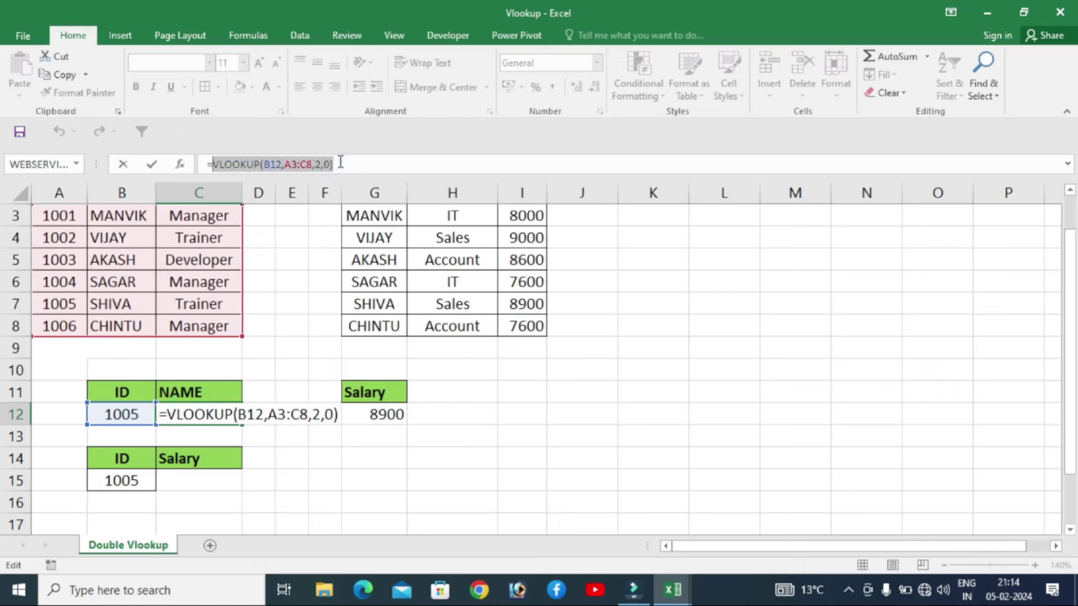
key("ctrl+c")
left_click(200, 482)
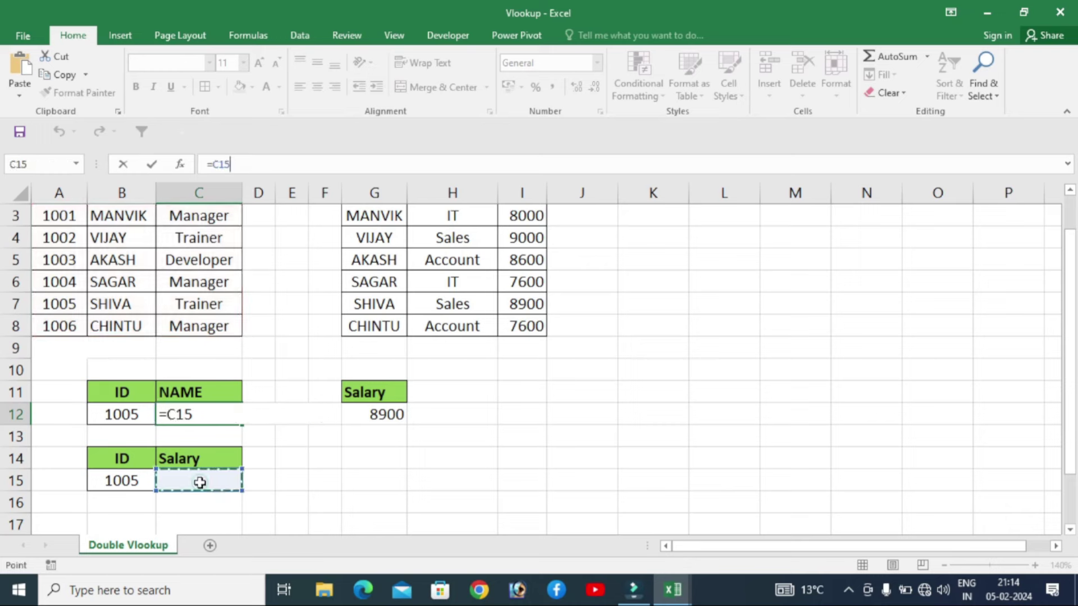
key("Escape")
- Type =VLOOKUP(VLOOKUP(B12,A3:C8,2,0),G3:I8,3,0) into C15, using Table2 as the outer range
left_click(200, 482)
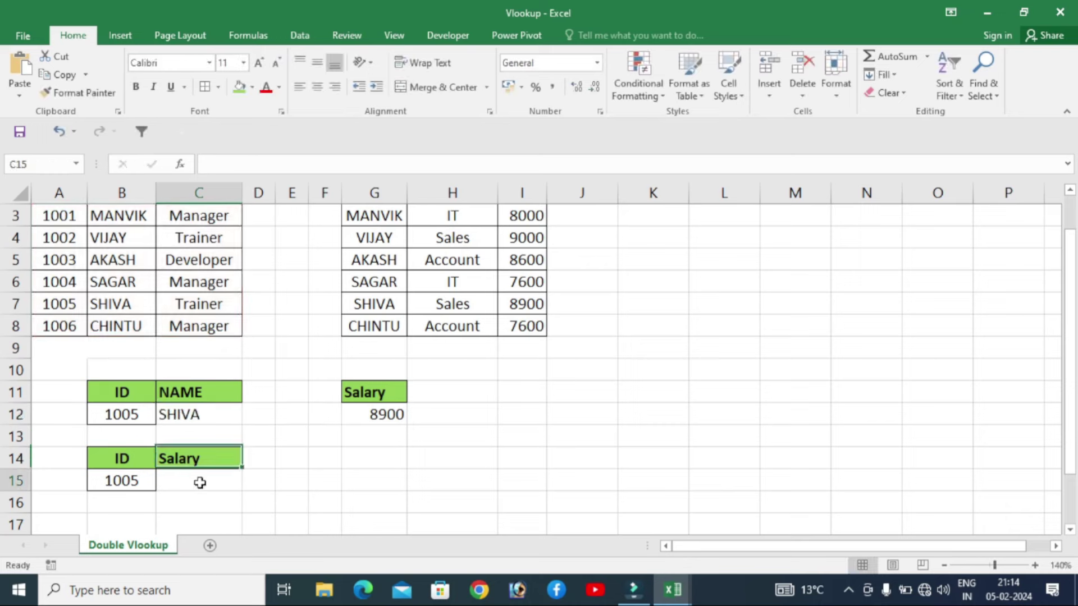
type("=")
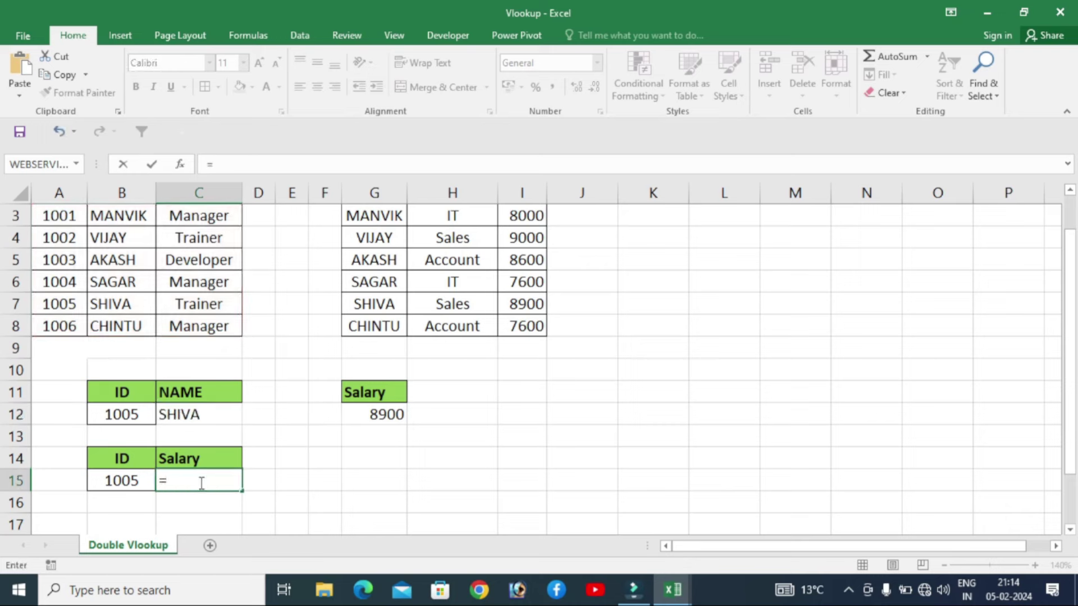
type("vlo")
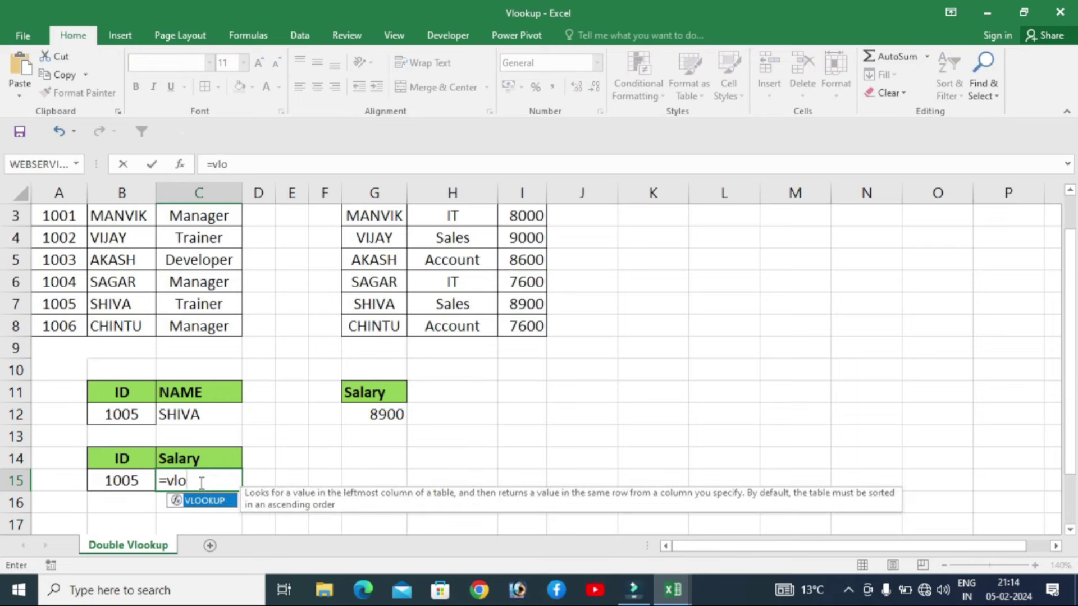
key("Tab")
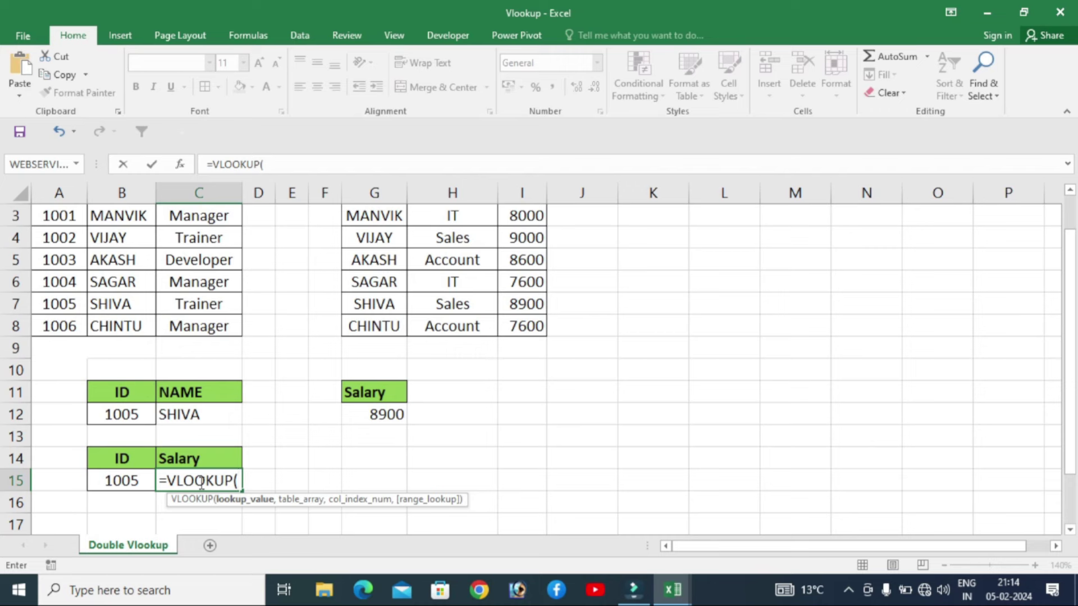
type("VLOOKUP(B12,A3:C8,2,0)")
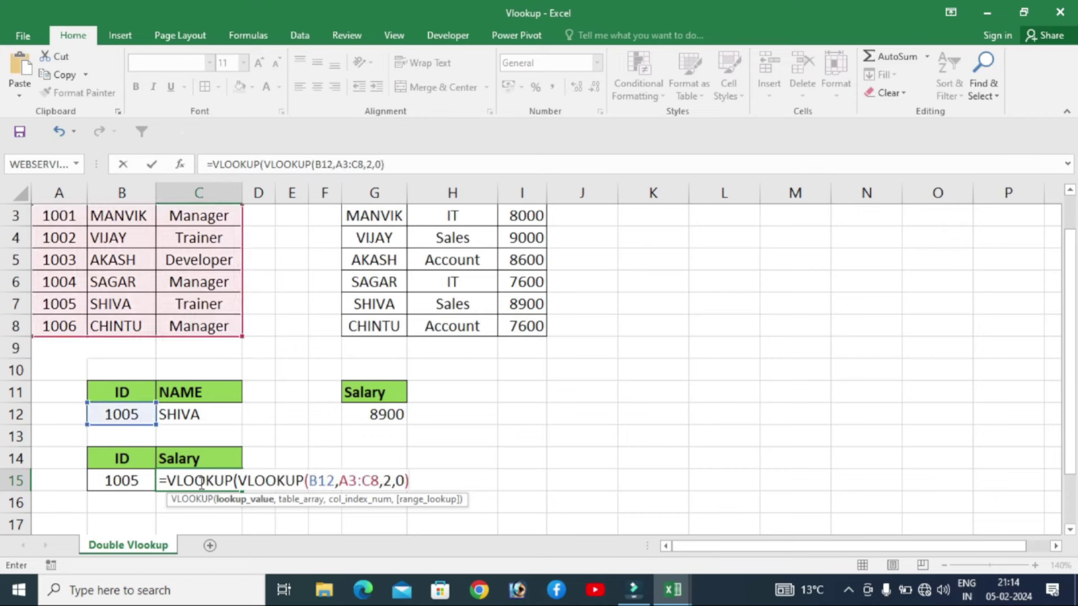
type(",")
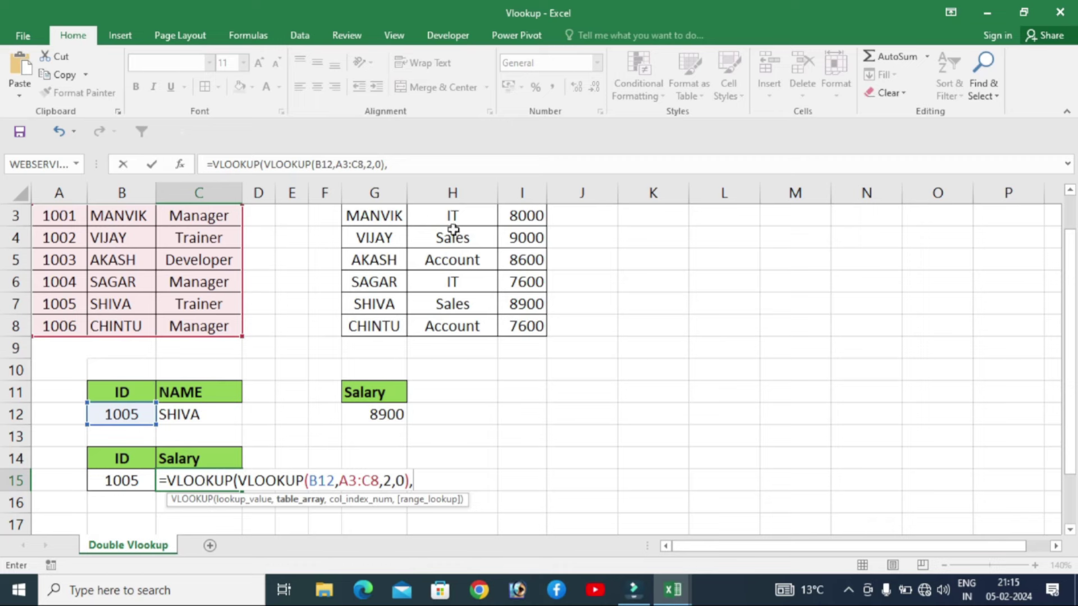
left_click(388, 228)
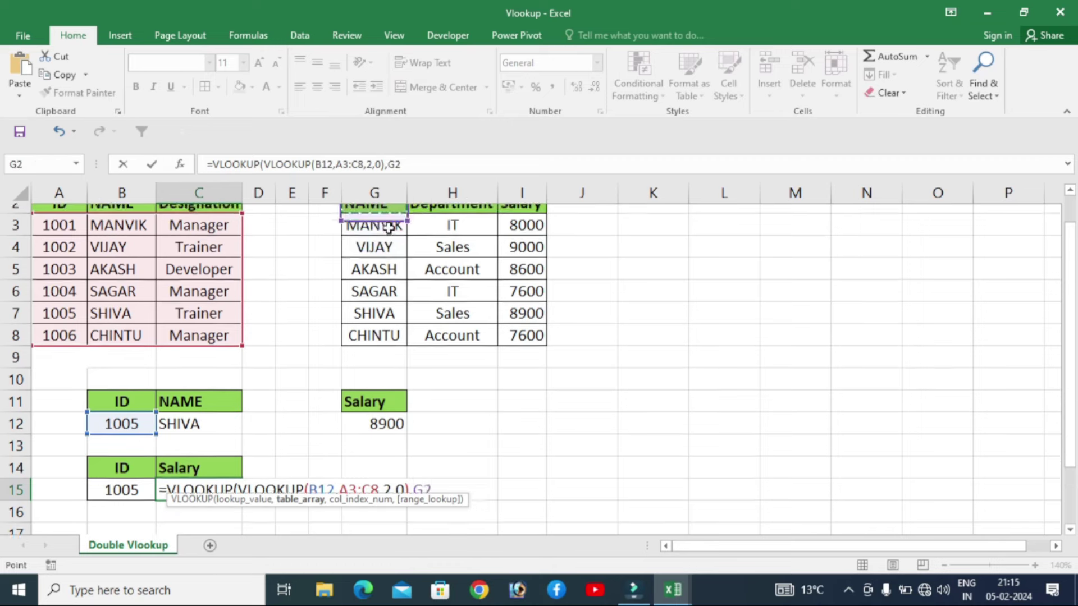
key("Up")
key("Up")
key("Up")
key("Down")
key("Down")
key("ctrl+shift+Right")
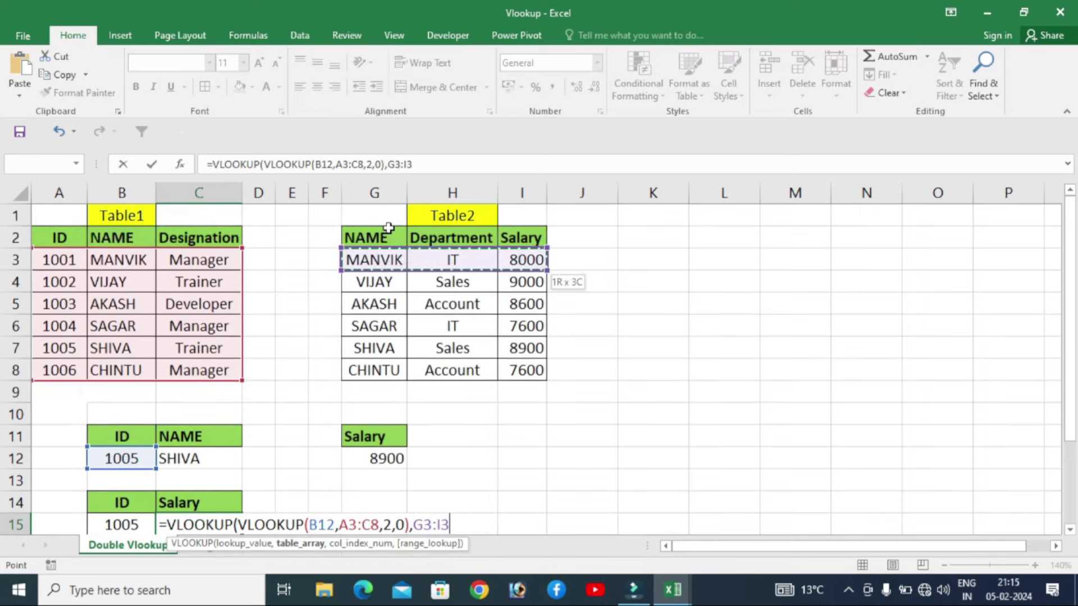
key("ctrl+shift+Down")
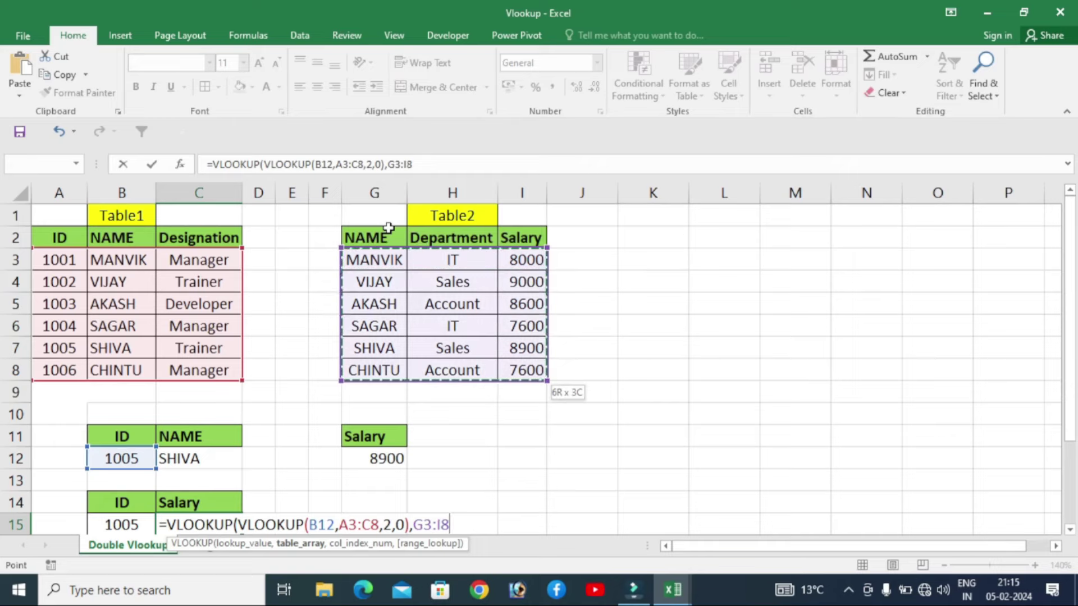
type(",")
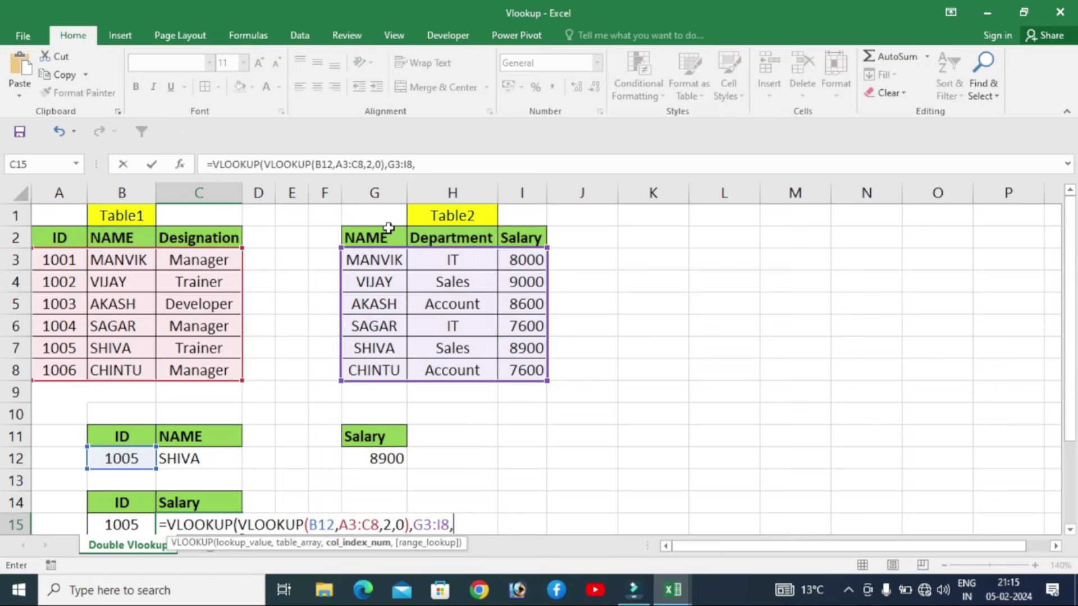
type("3")
type(",0")
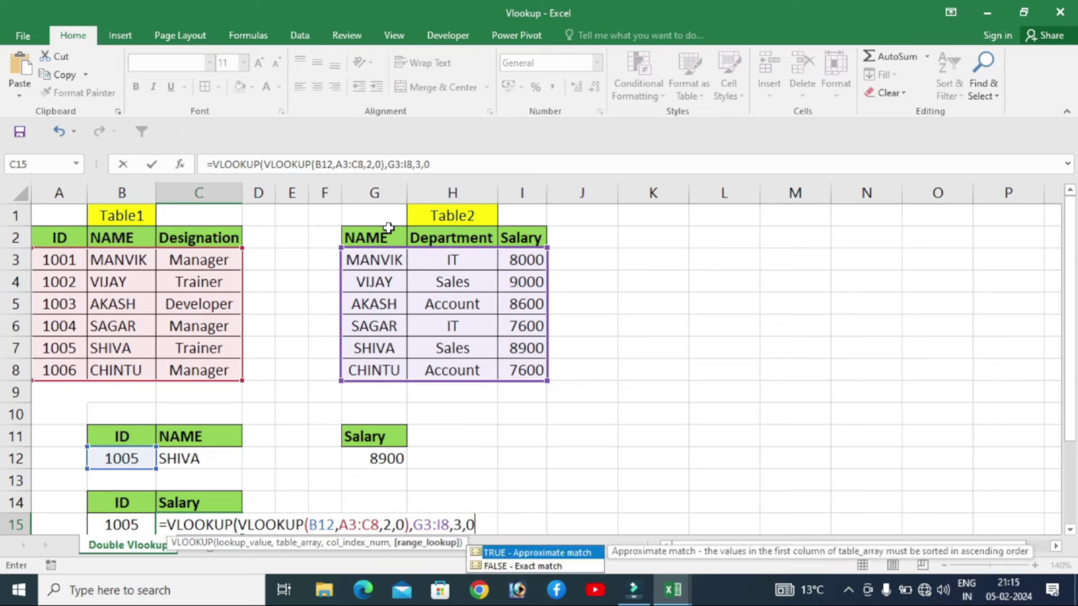
type(")")
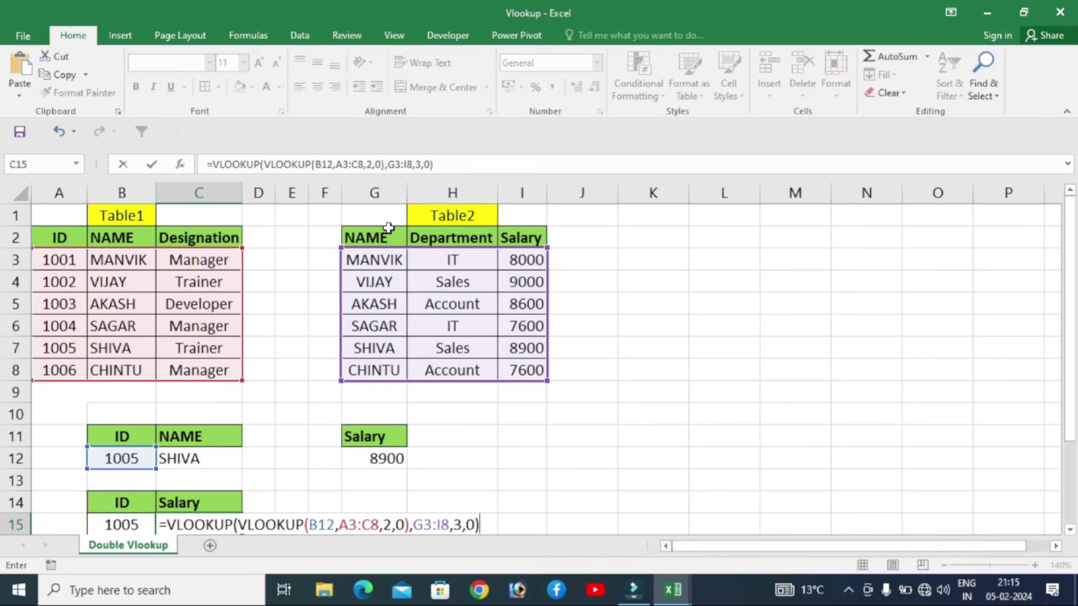
- Change the inner lookup value from B12 to B15 so C15 returns 8900
left_click(333, 525)
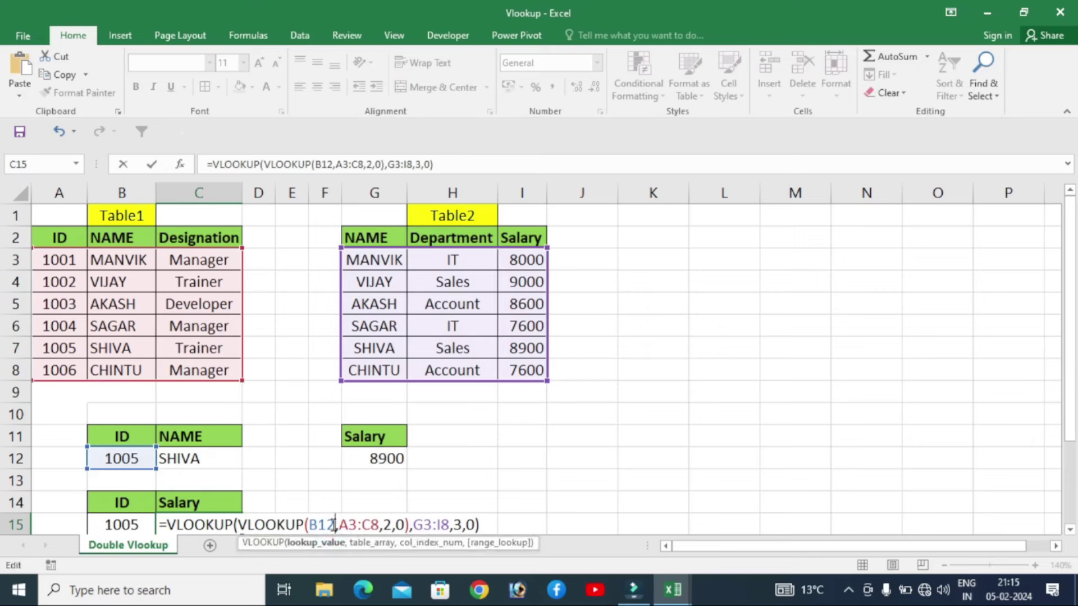
key("BackSpace")
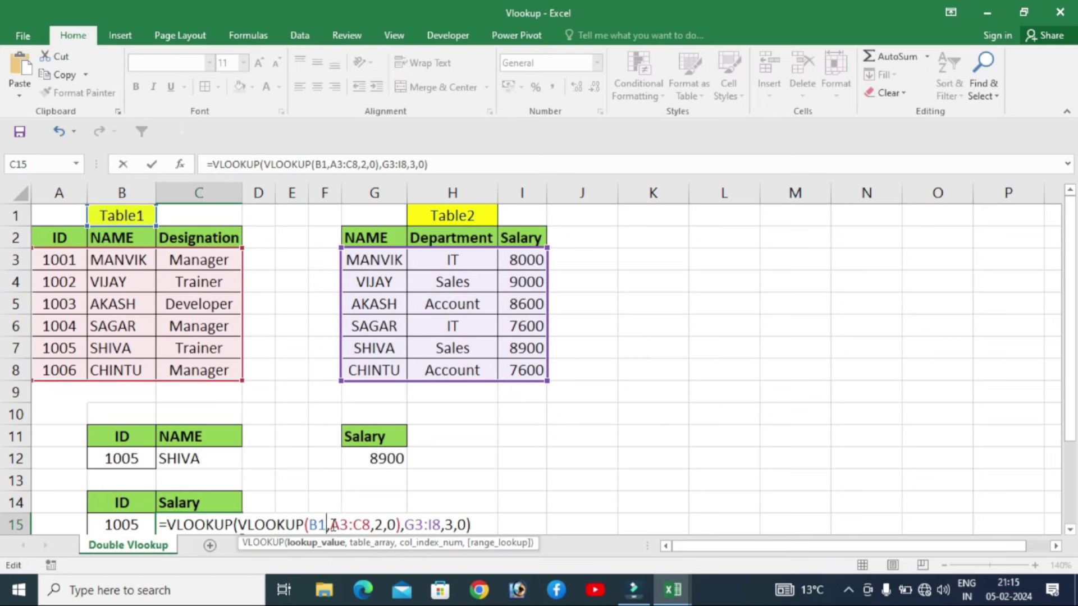
type("5")
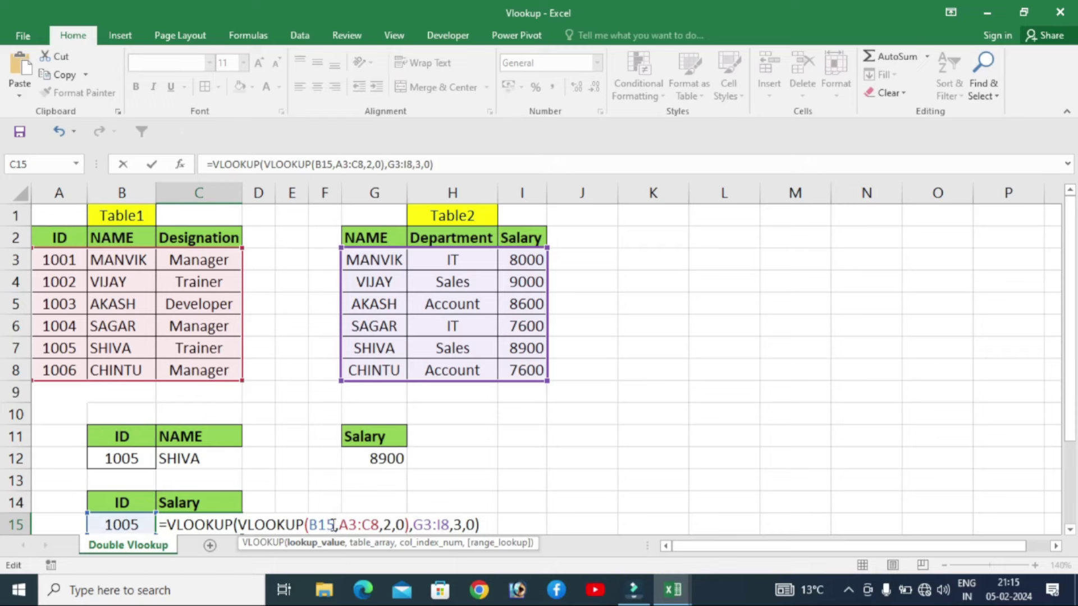
key("Return")
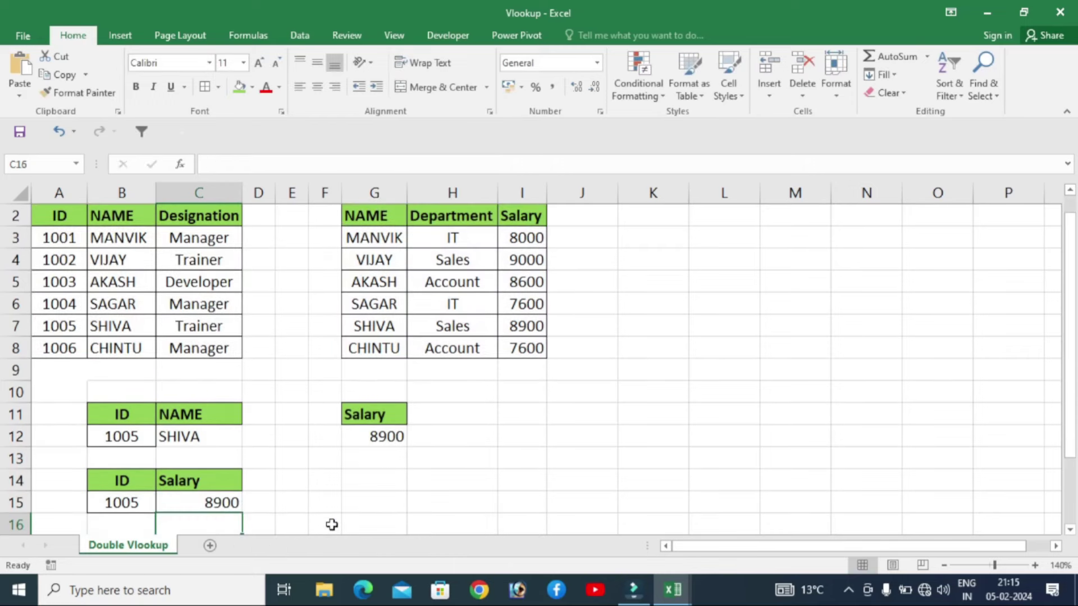
left_click(172, 508)
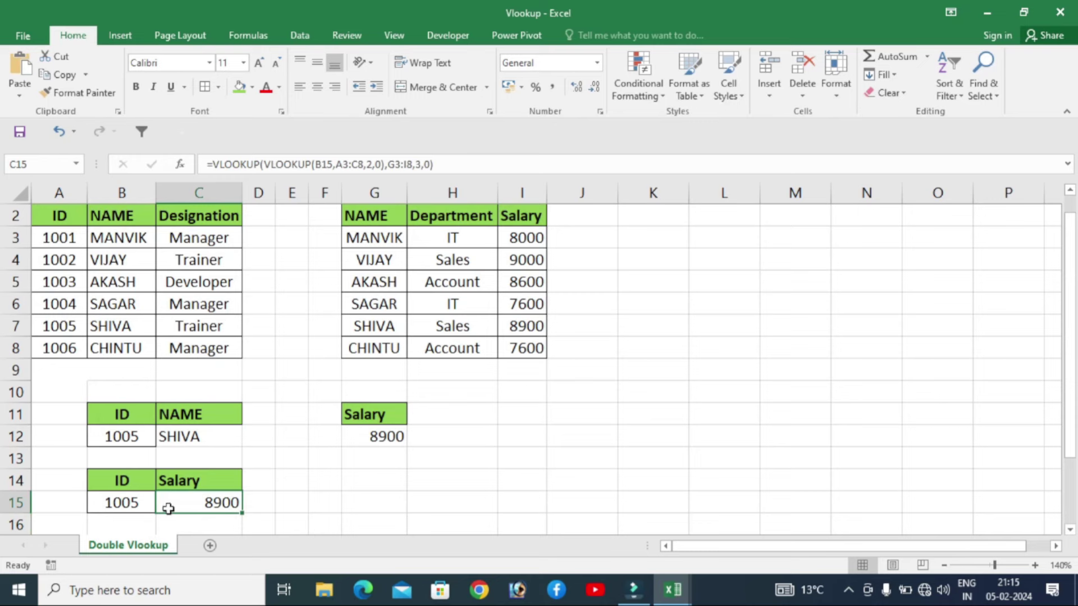
- Enter ID 1003 in B15 so C15 returns 8600
left_click(138, 505)
type("1")
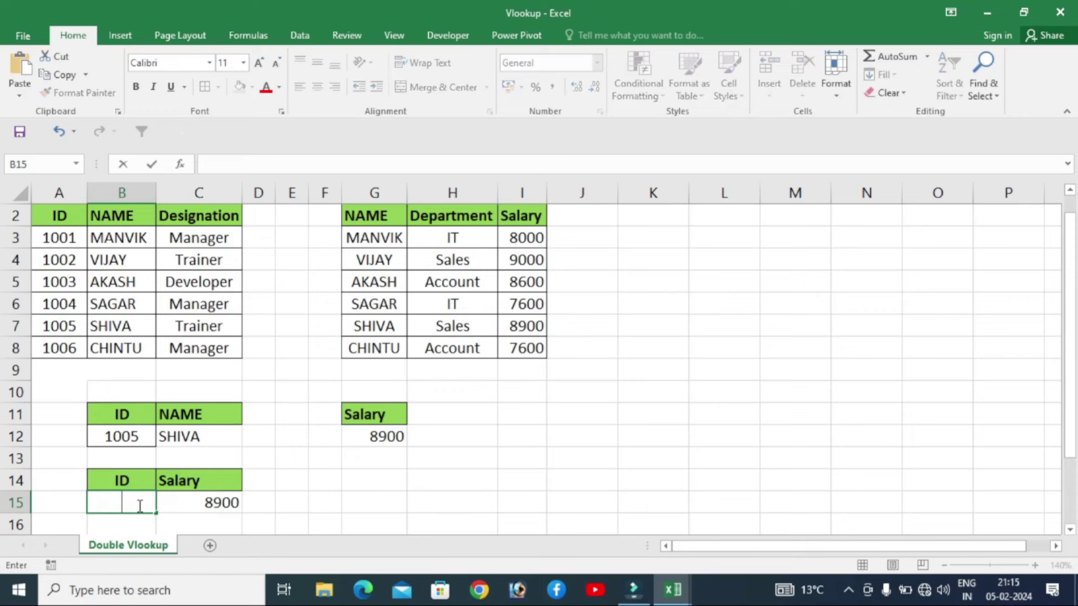
type("003")
key("Return")
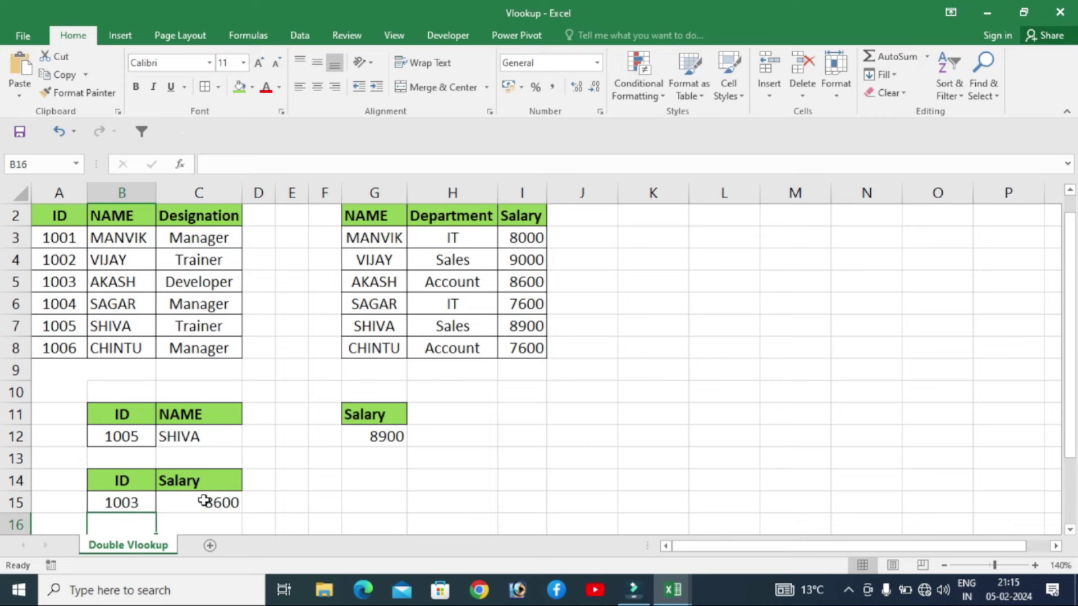
- Clear the helper name lookup from C12, leaving G12 showing #N/A
left_click(206, 434)
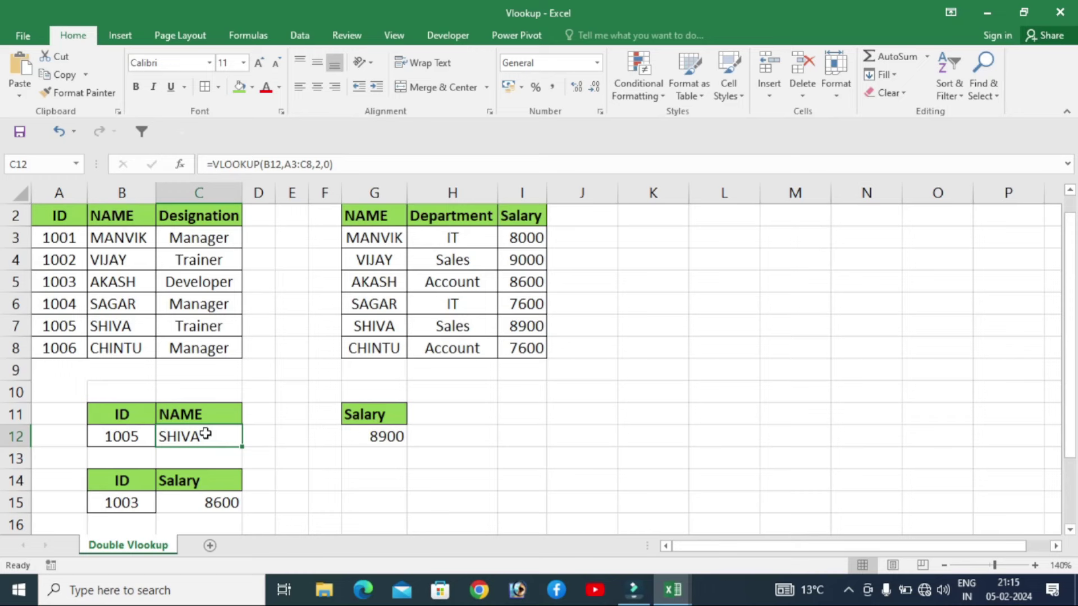
key("Delete")
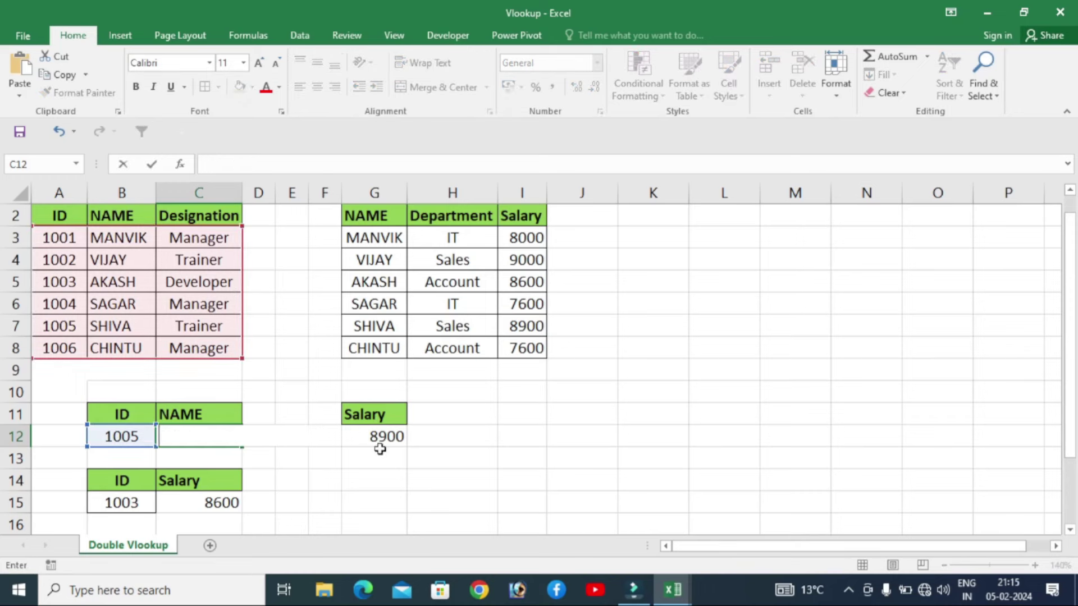
left_click(335, 448)
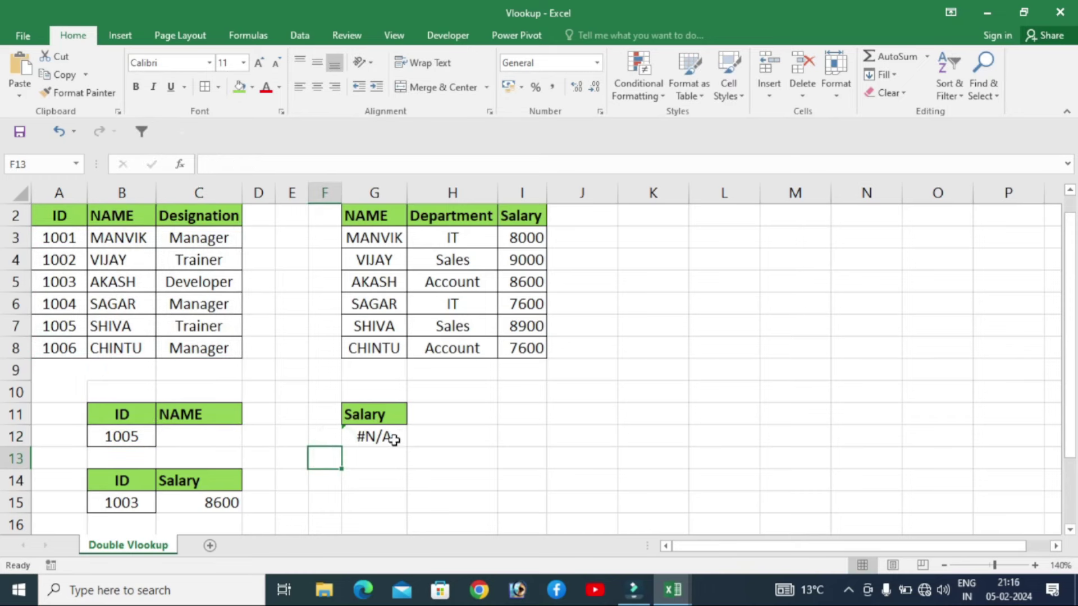
- Shrink row 11 to a thin sliver to hide the ID/NAME helper headers
left_click(193, 508)
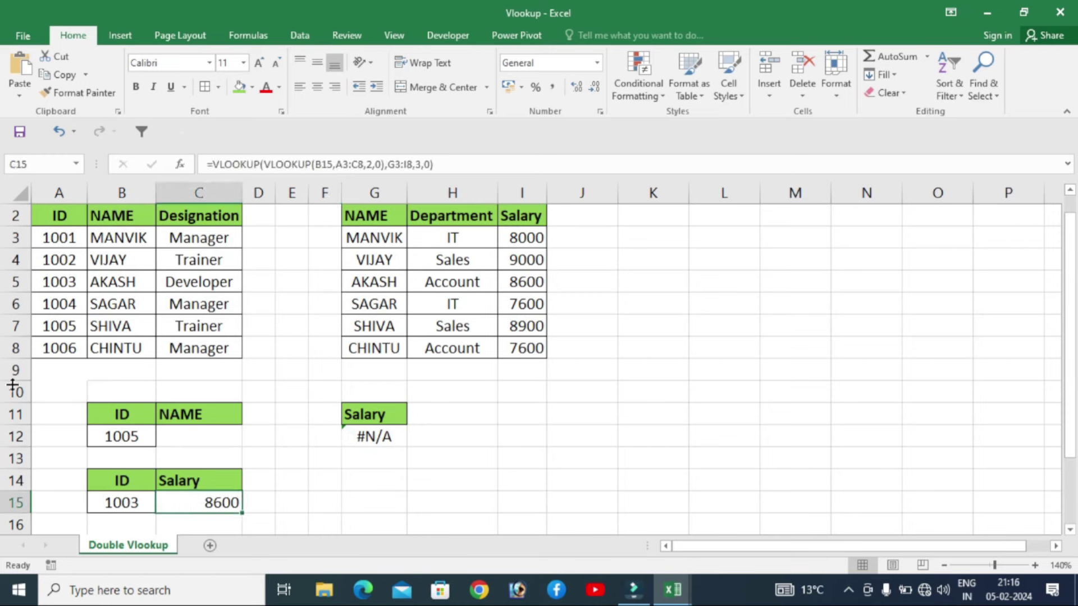
left_click_drag(24, 402, 24, 400)
left_click_drag(23, 422, 23, 413)
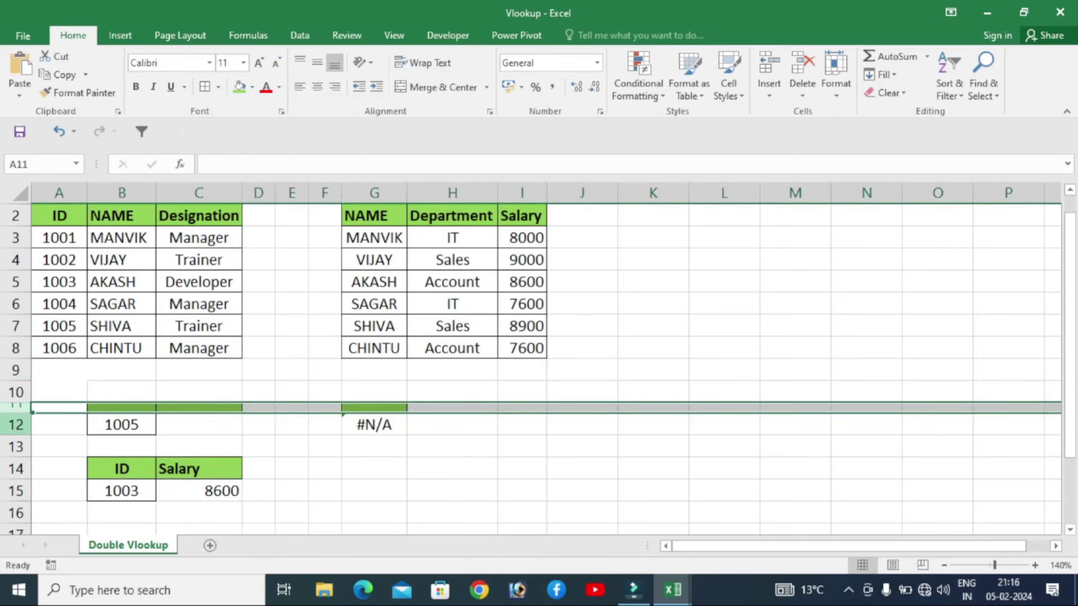
- Clear the leftover ID and #N/A from row 12
left_click(16, 425)
key("Delete")
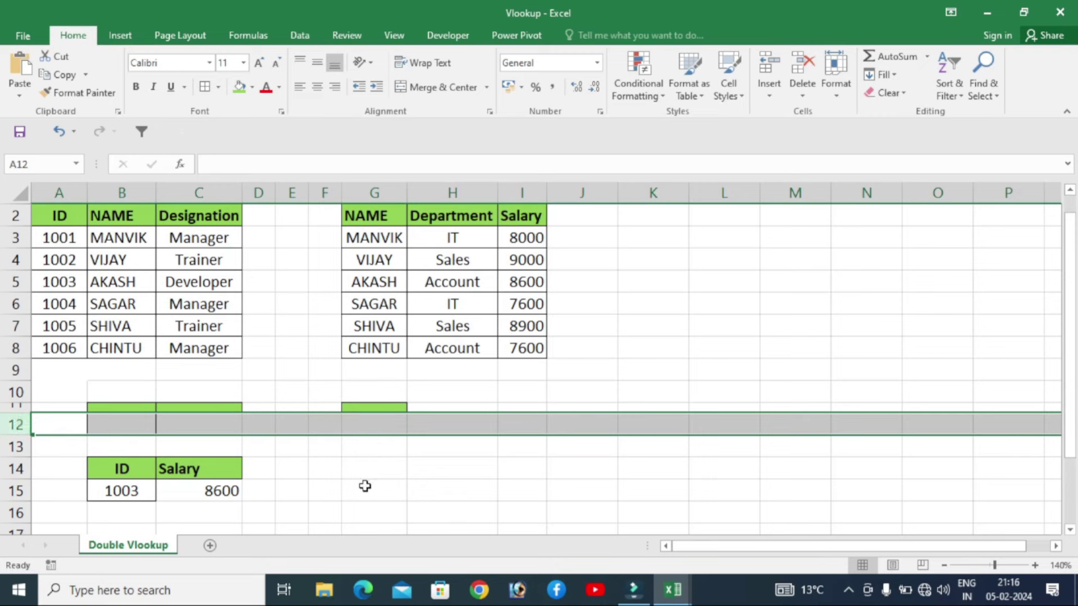
left_click(365, 486)
left_click(201, 481)
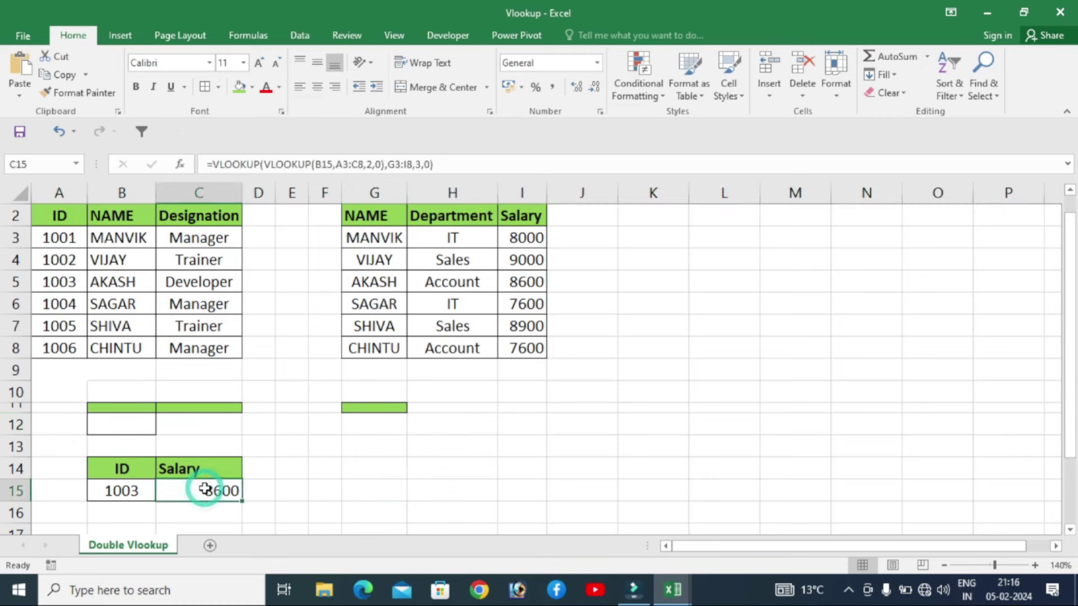
key("Up")
key("Up")
key("Up")
key("Up")
key("Up")
key("Up")
key("Up")
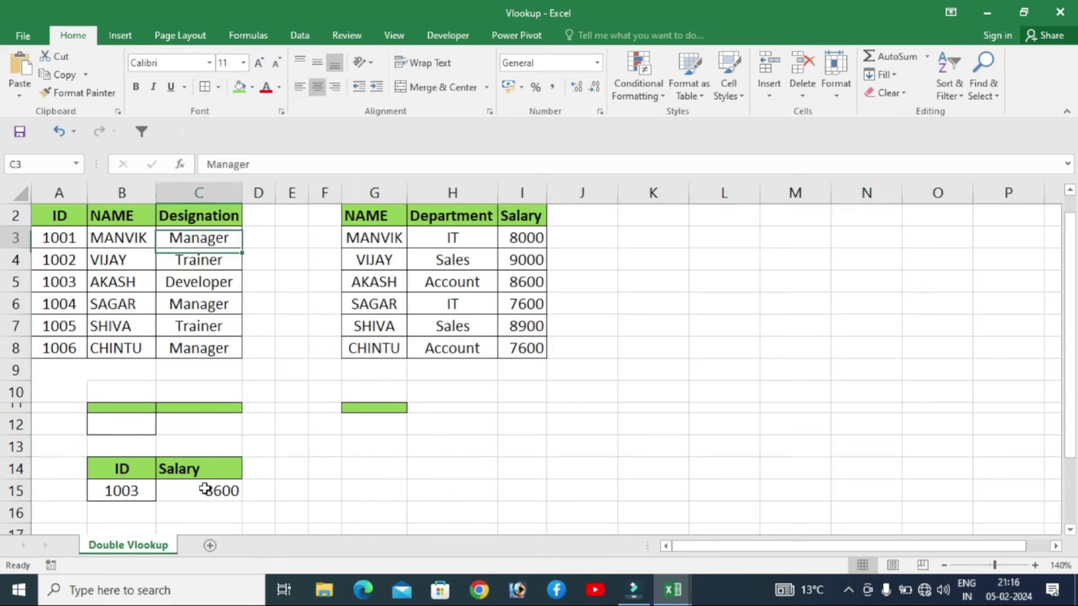
key("Up")
key("Up")
left_click(308, 469)
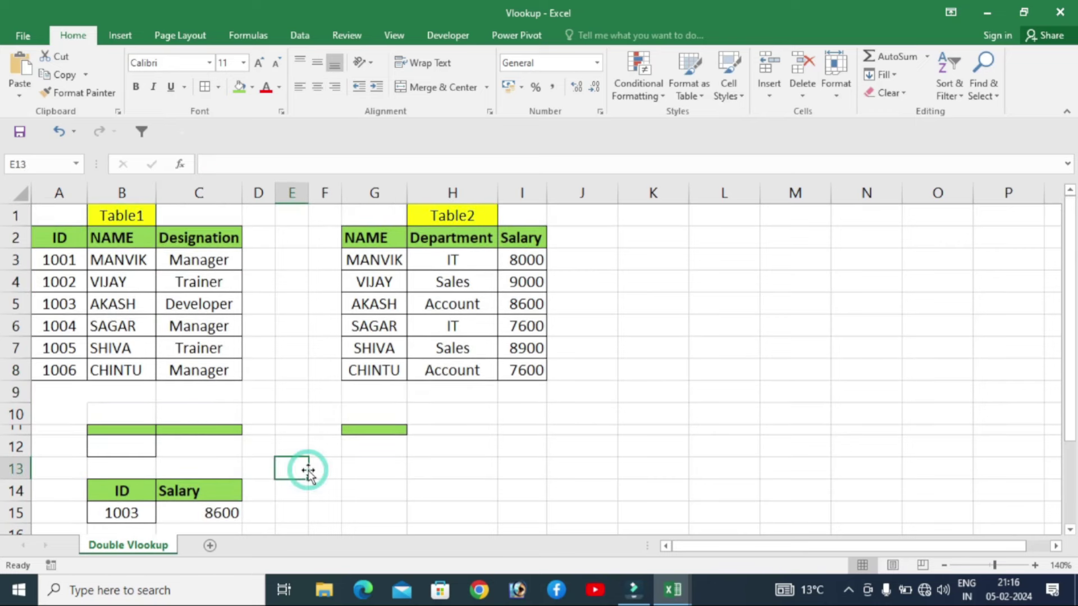